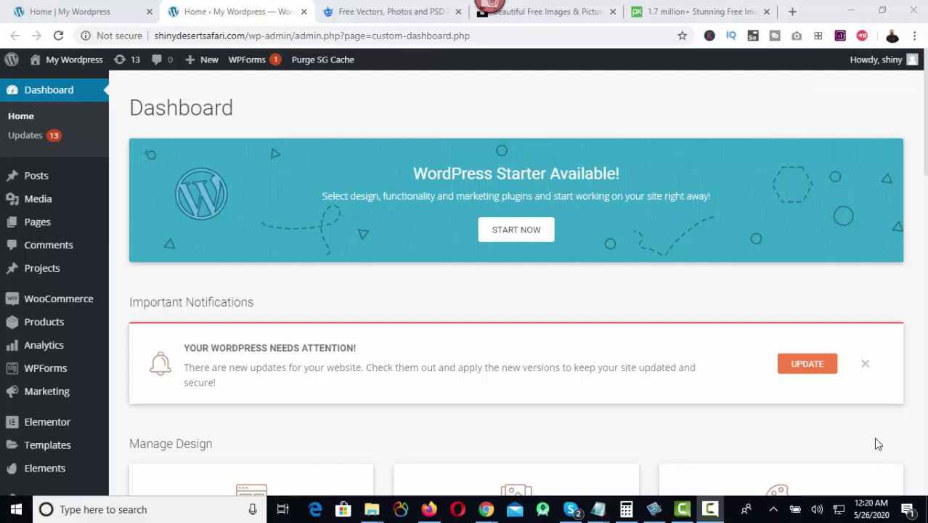
Step: Examine the finished hero header on the live home page, including its heading, subtitle, two shop buttons and scroll-down icon
left_click(70, 13)
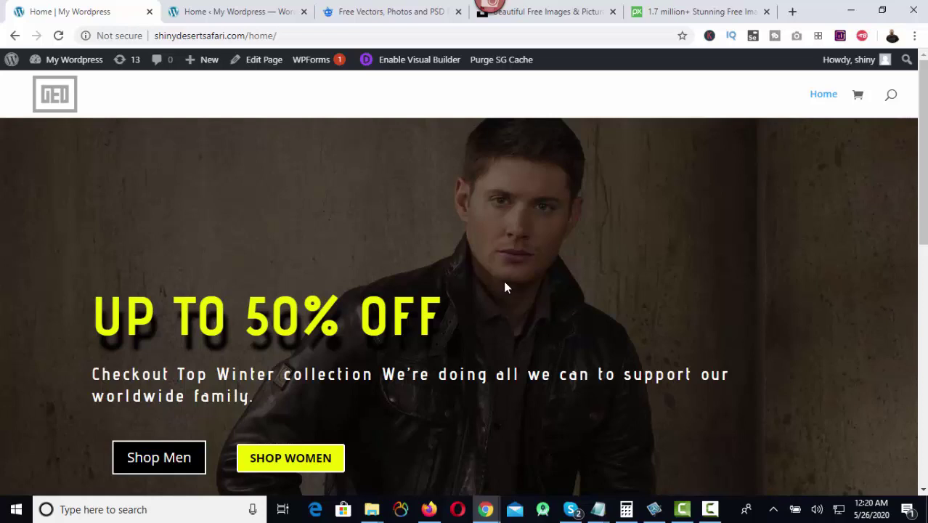
scroll(504, 288, "down", 1)
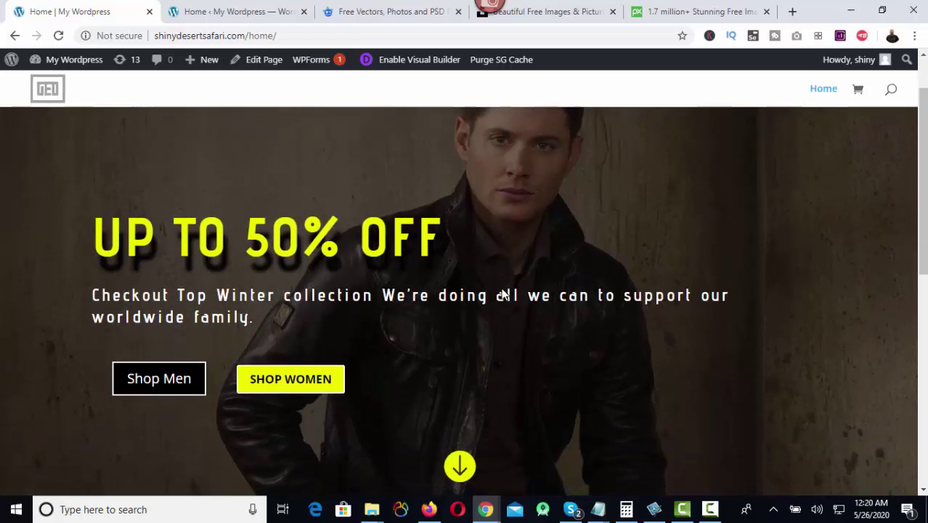
scroll(503, 294, "down", 1)
scroll(502, 294, "up", 2)
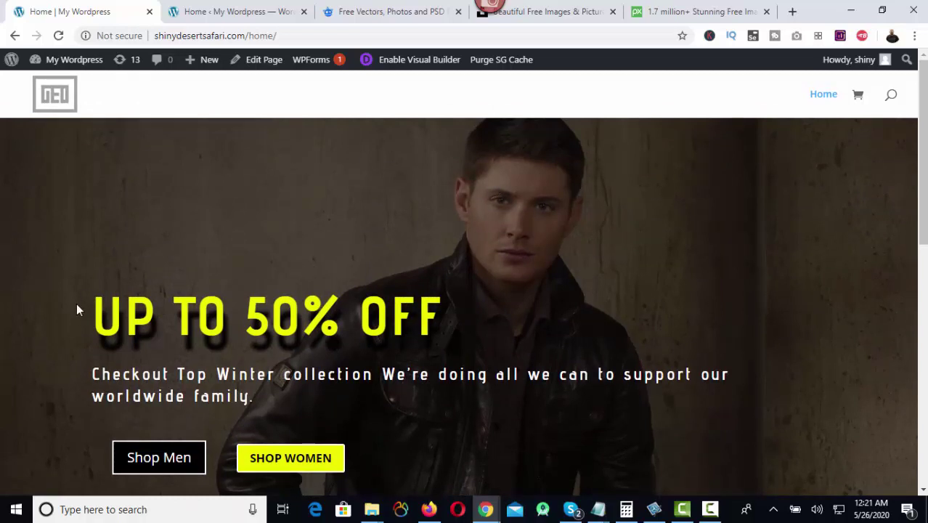
left_click_drag(99, 303, 435, 302)
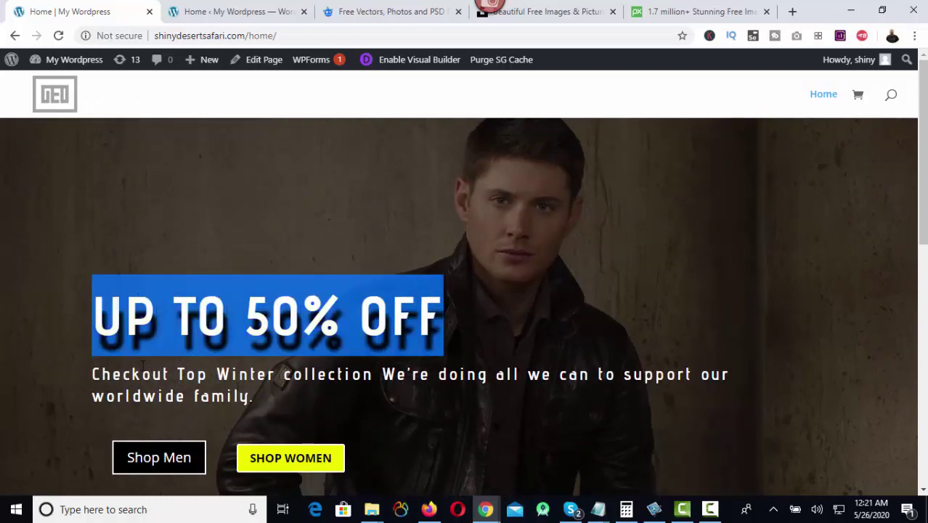
left_click_drag(93, 373, 250, 392)
scroll(204, 387, "down", 1)
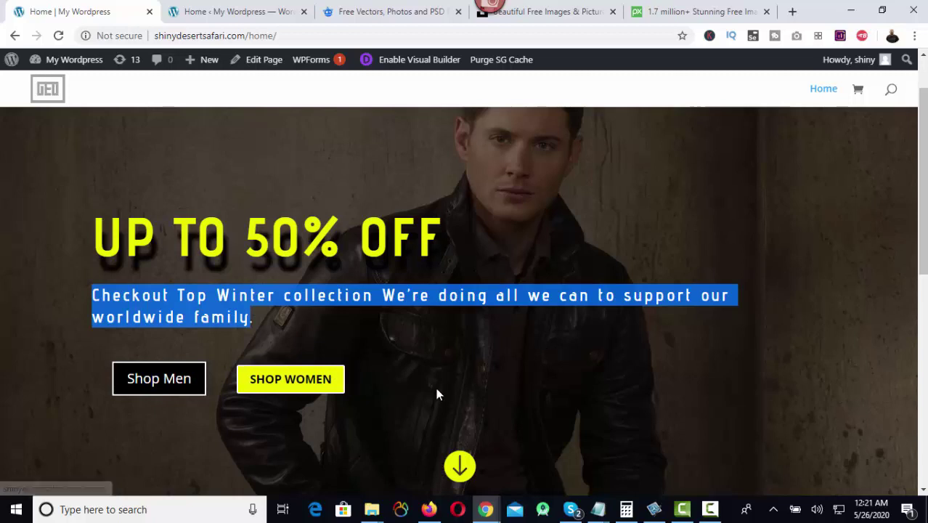
scroll(436, 400, "down", 1)
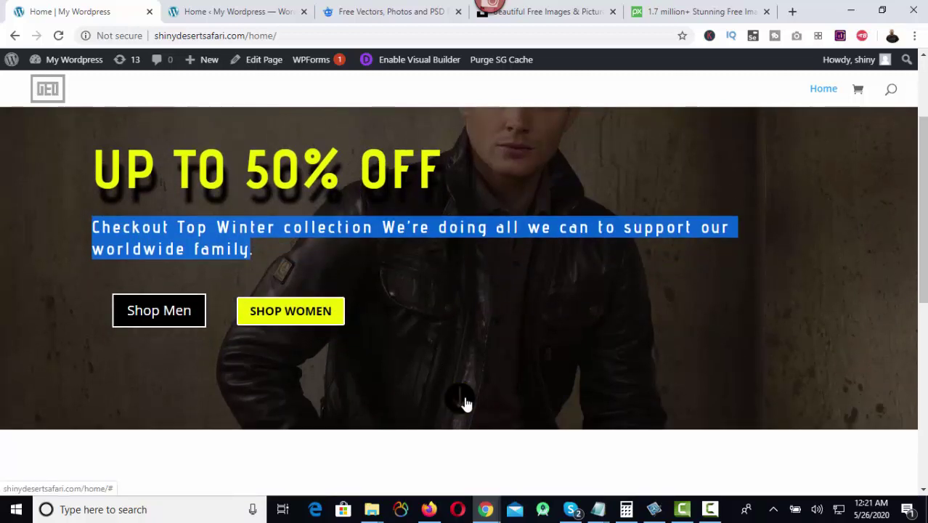
scroll(500, 342, "up", 3)
left_click(501, 342)
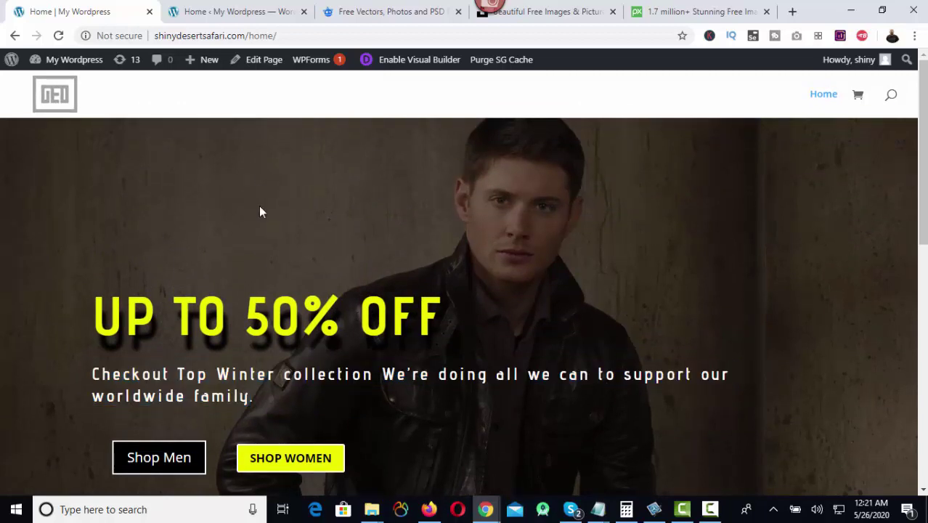
Step: From the WordPress page list, view the Home page and enable the Divi Visual Builder on it
left_click(232, 8)
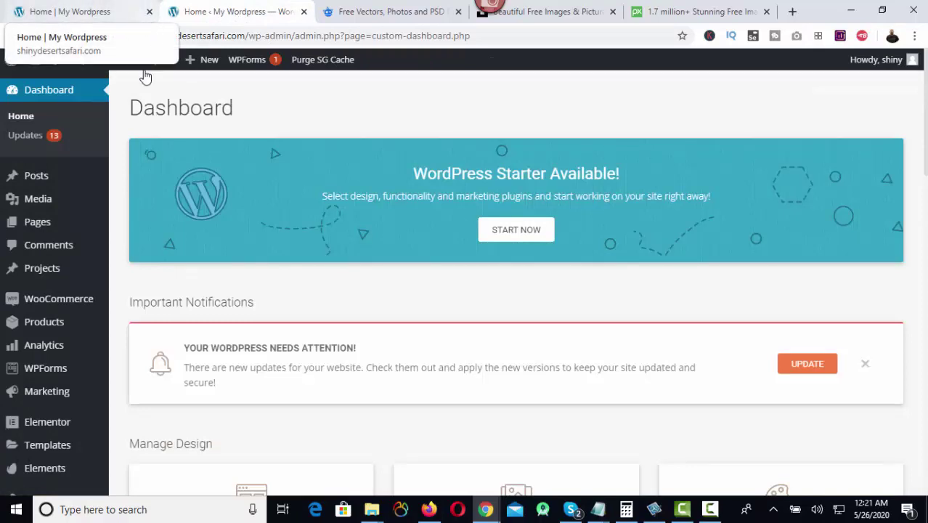
mouse_move(40, 231)
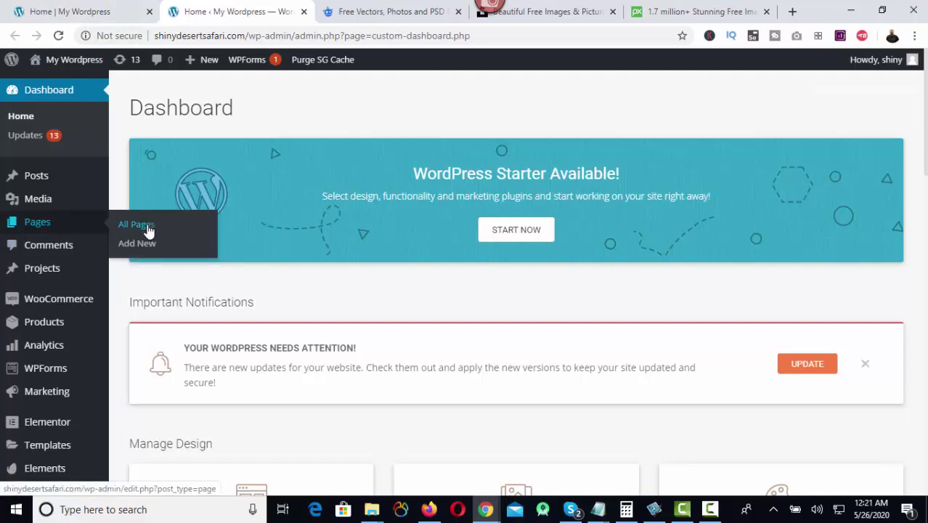
left_click(149, 230)
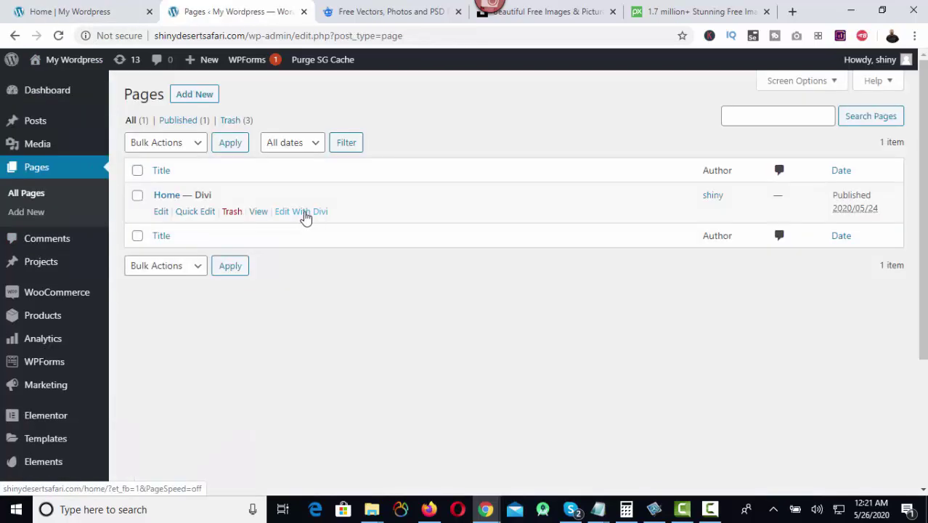
left_click(259, 212)
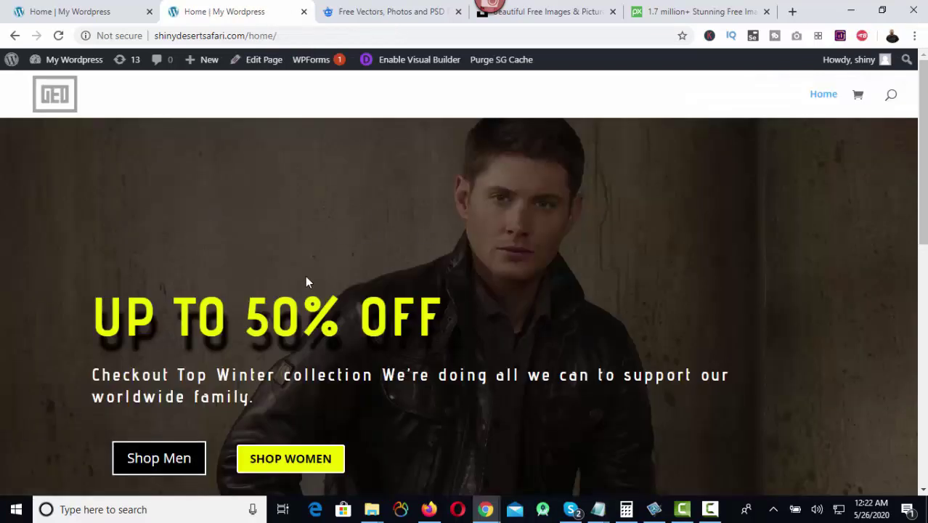
left_click(411, 64)
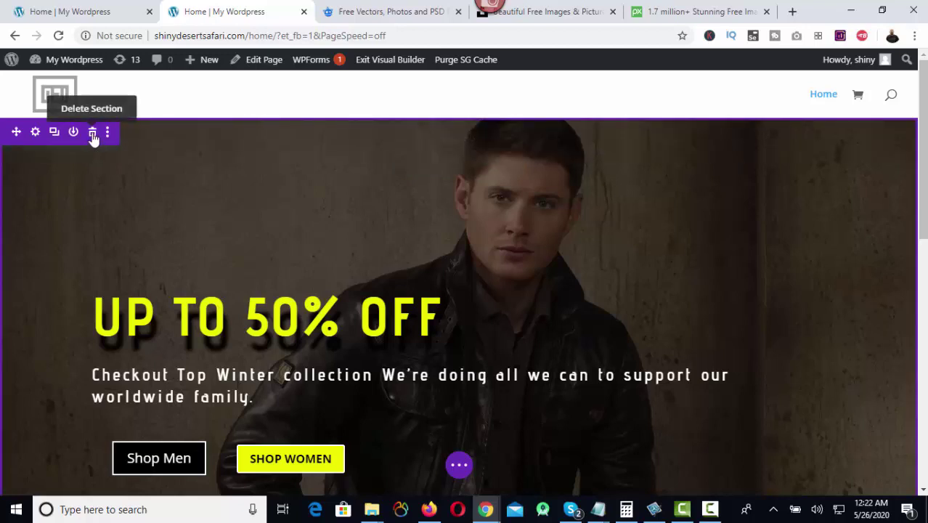
Step: Replace the existing hero section with a new fullwidth section containing a Fullwidth Header module, placed above the blurb section
left_click(93, 134)
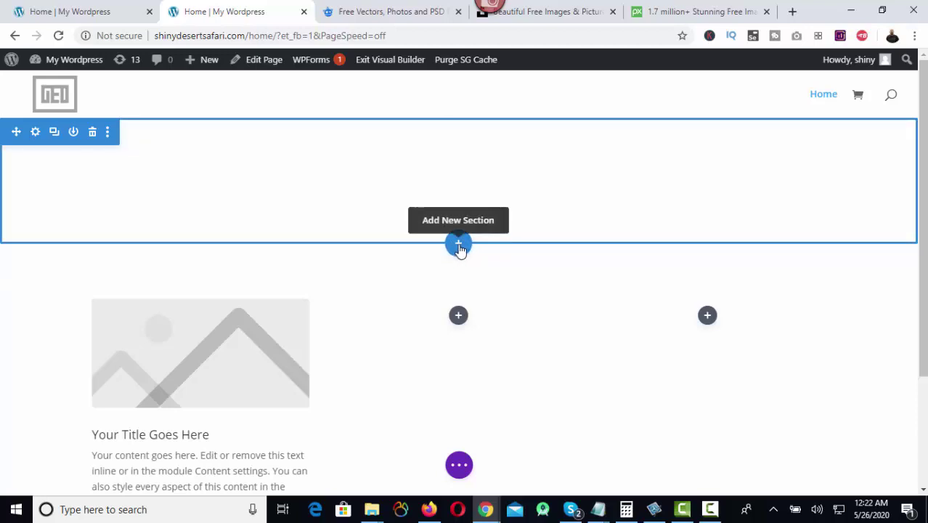
left_click(459, 247)
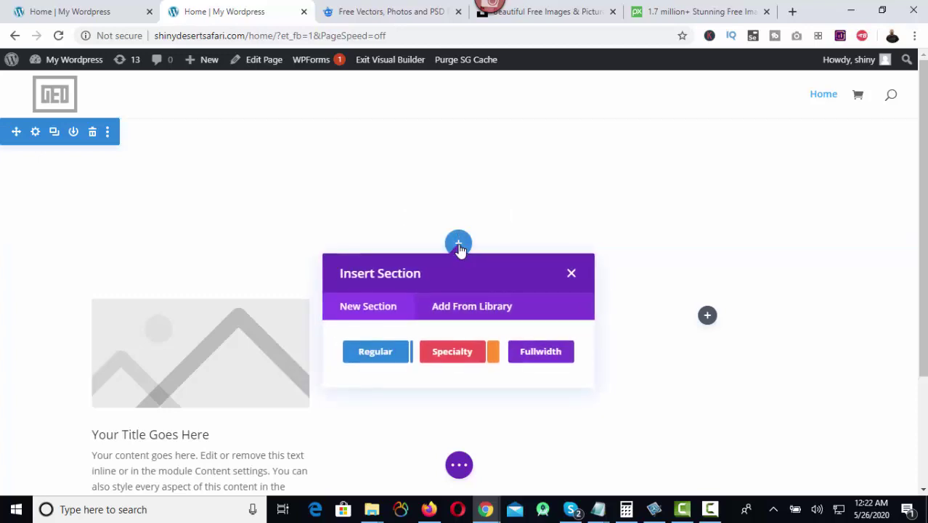
left_click(539, 355)
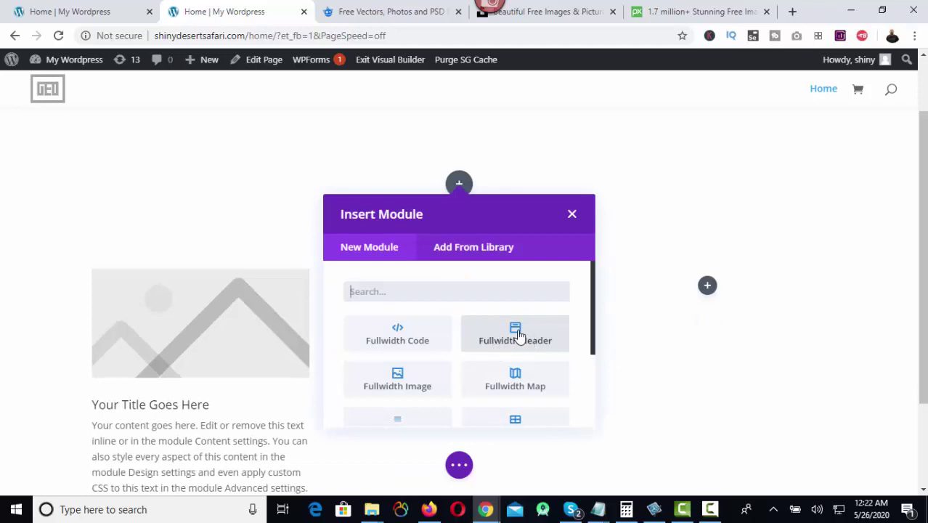
left_click(519, 336)
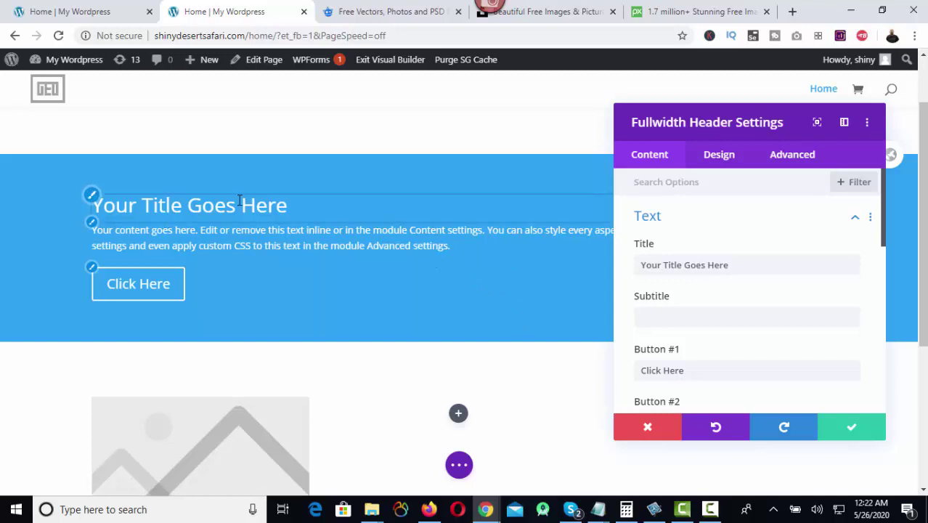
Step: Set the header's title to "UP TO 50% OFF", copied from the Testone file in Notepad
key("ctrl+Page_Up")
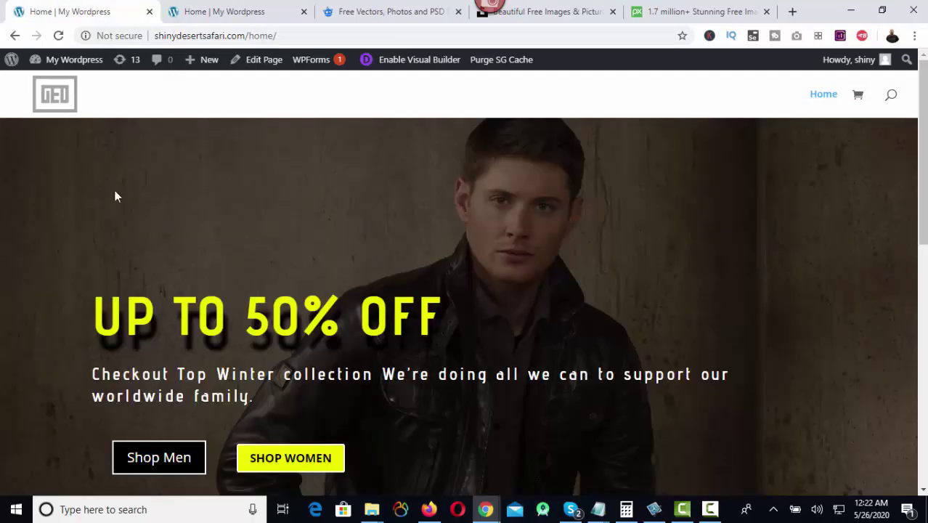
left_click(223, 10)
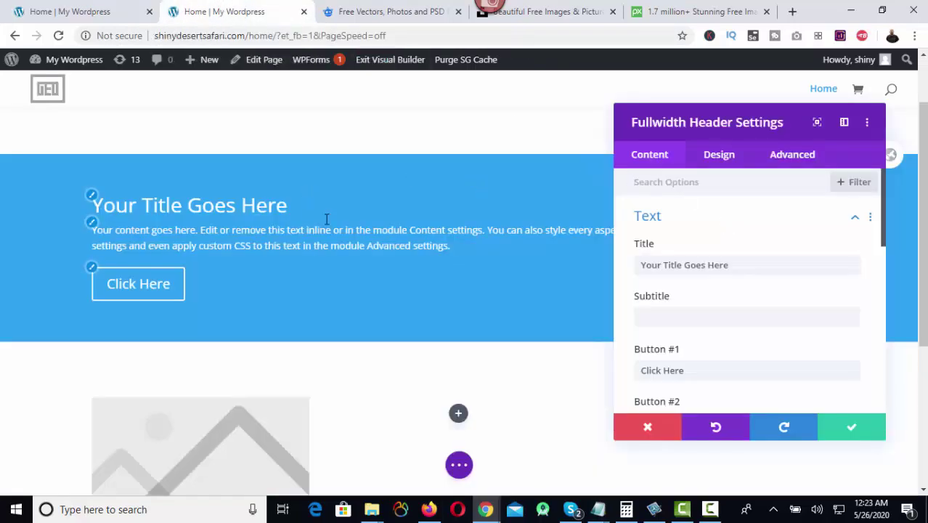
left_click(755, 265)
key("alt+Tab")
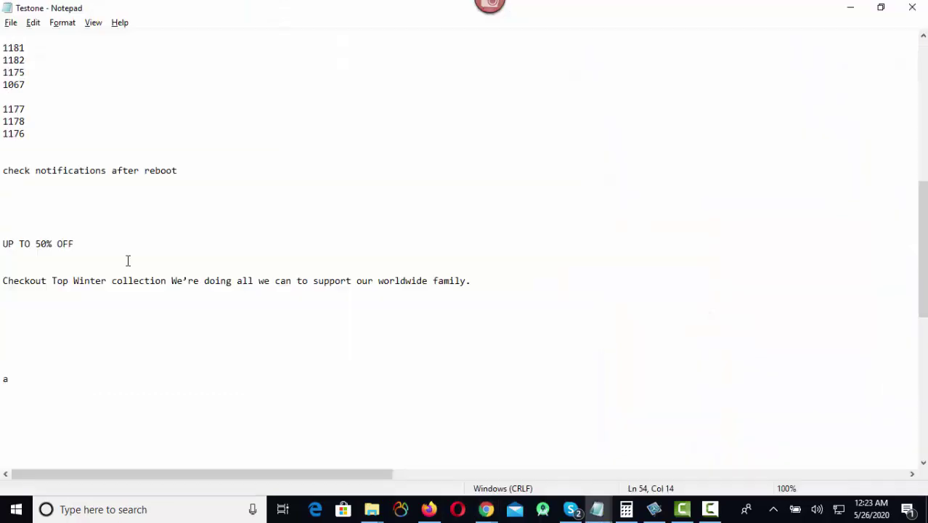
left_click_drag(40, 244, 2, 243)
key("ctrl+c")
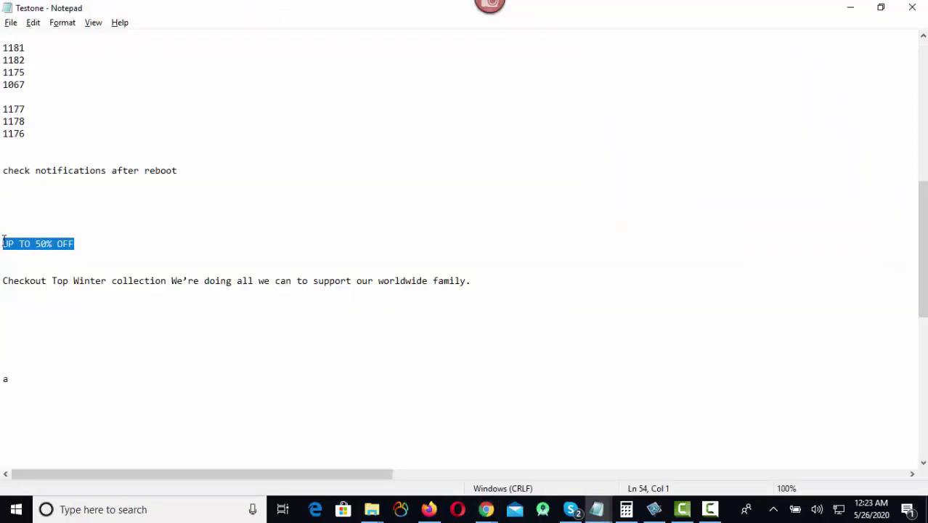
key("alt+Tab")
key("ctrl+v")
Step: Copy "Checkout Top Winter collection We're doing all we can to support our worldwide family." from Notepad into the header's subtitle
left_click(639, 312)
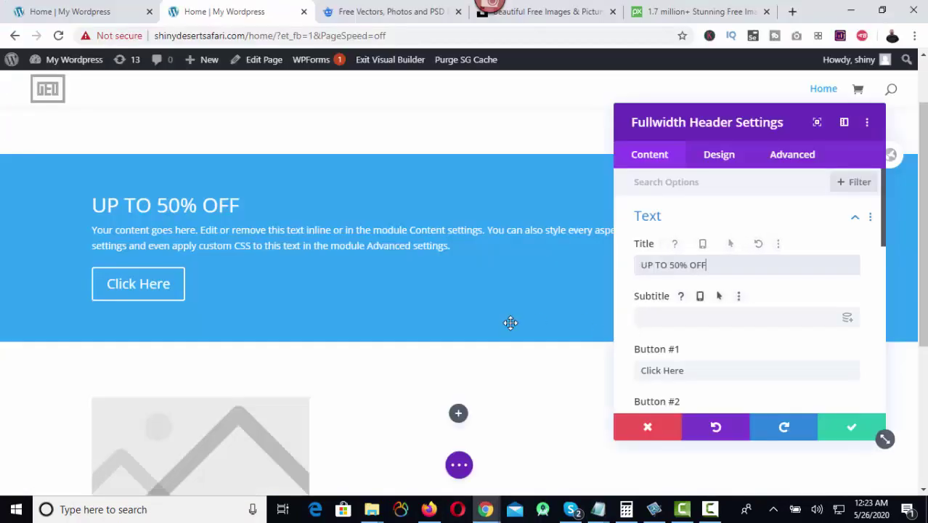
key("alt+Tab")
left_click_drag(2, 281, 495, 276)
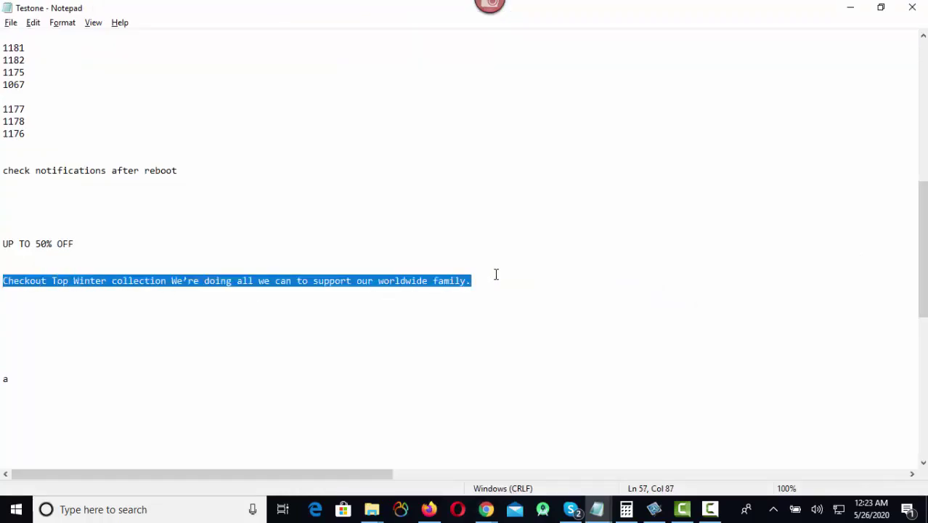
key("ctrl+c")
key("alt+Tab")
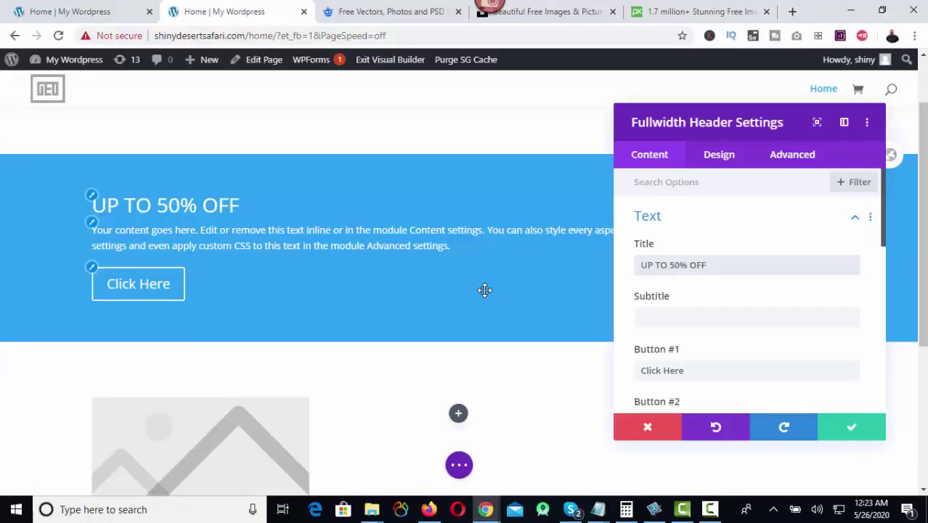
left_click(654, 317)
key("ctrl+v")
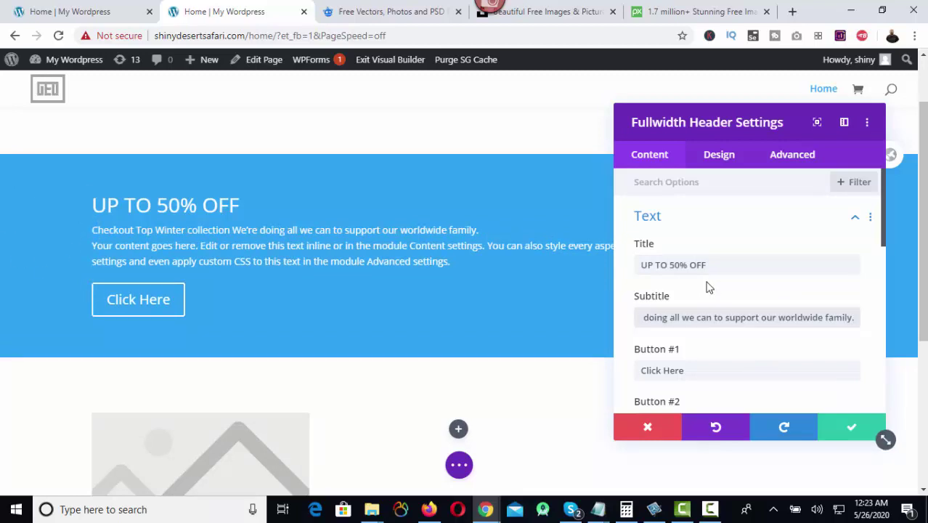
Step: Delete the placeholder body text of the fullwidth header
scroll(708, 285, "down", 2)
scroll(708, 286, "down", 6)
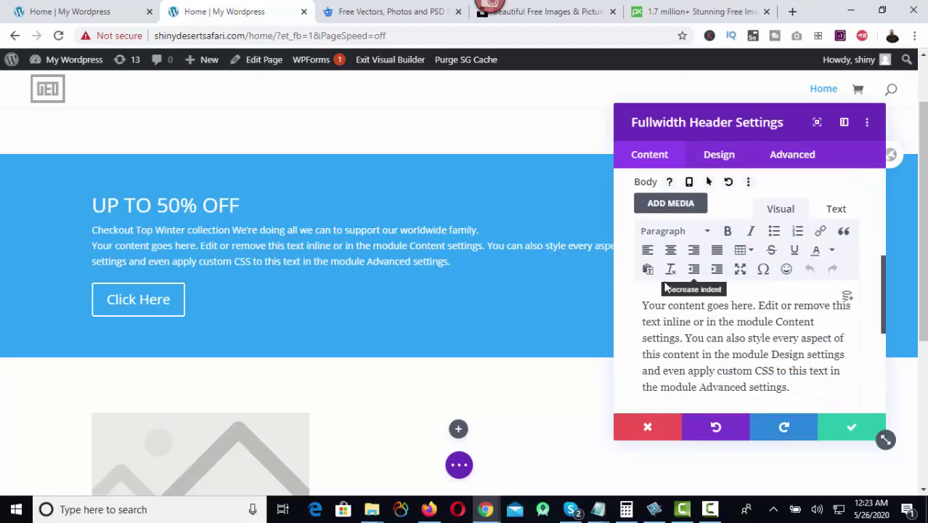
left_click_drag(643, 306, 797, 386)
key("BackSpace")
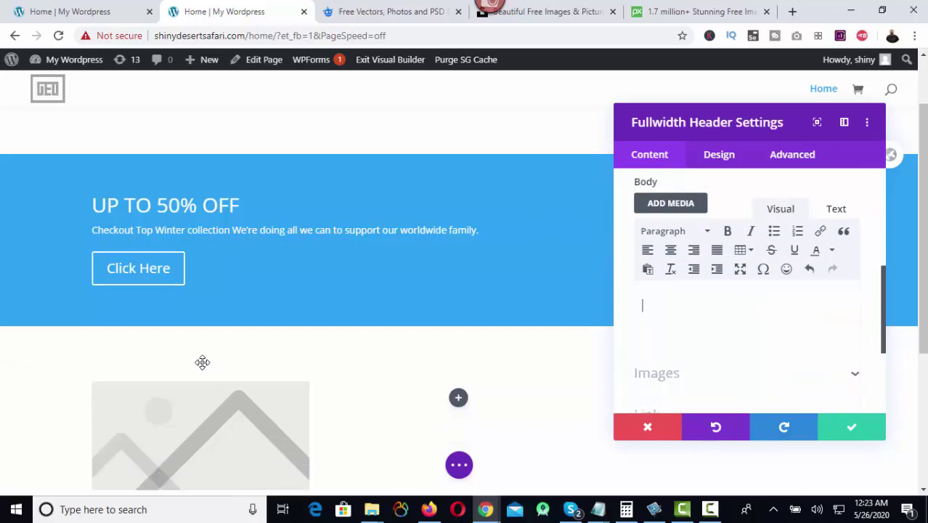
Step: Label the header's Button #1 "Shop Men" and Button #2 "Shop Women"
scroll(746, 298, "up", 6)
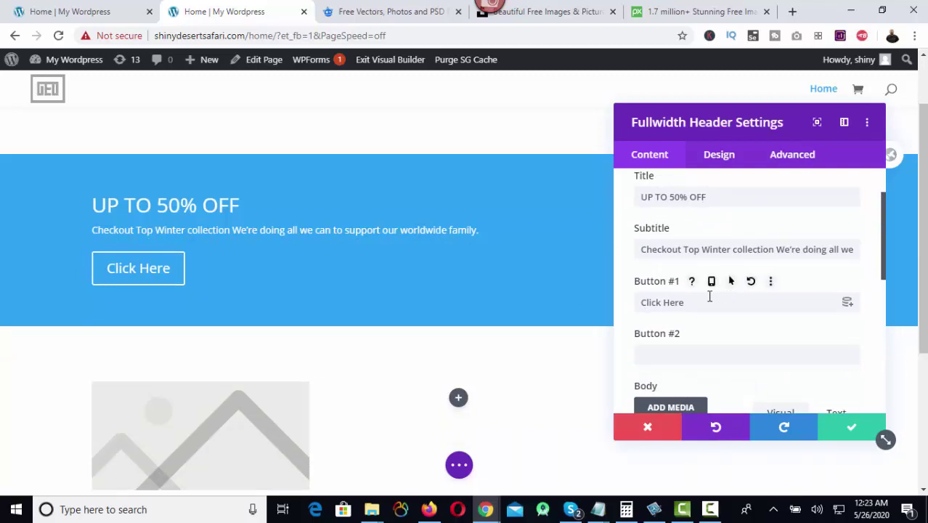
left_click_drag(694, 303, 640, 292)
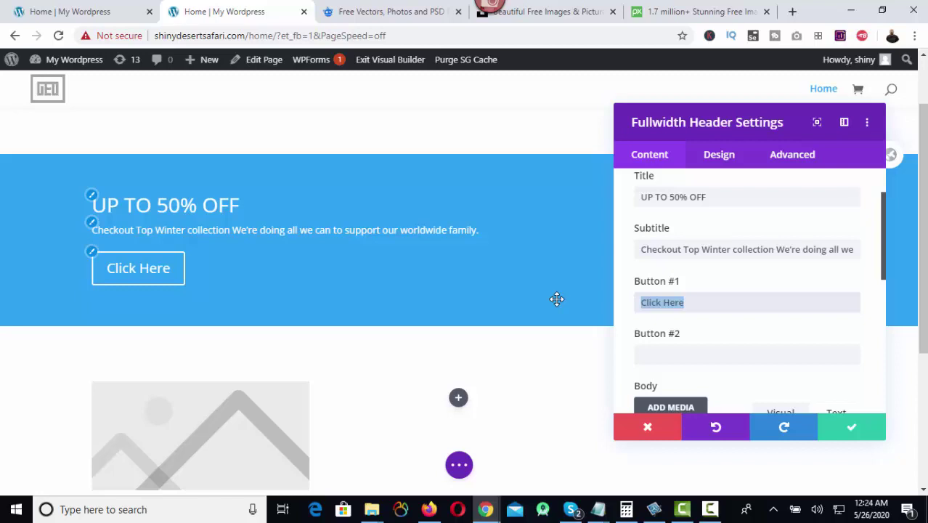
type("Shop ")
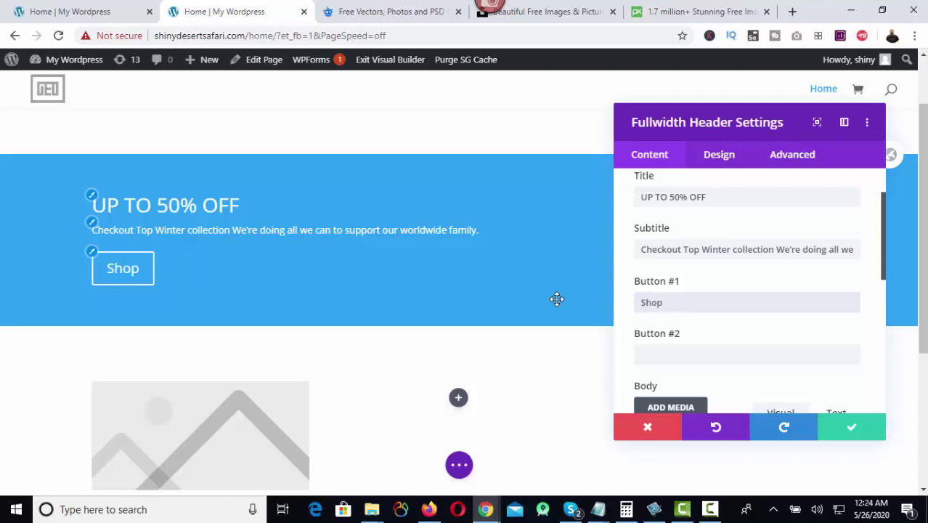
type("Men")
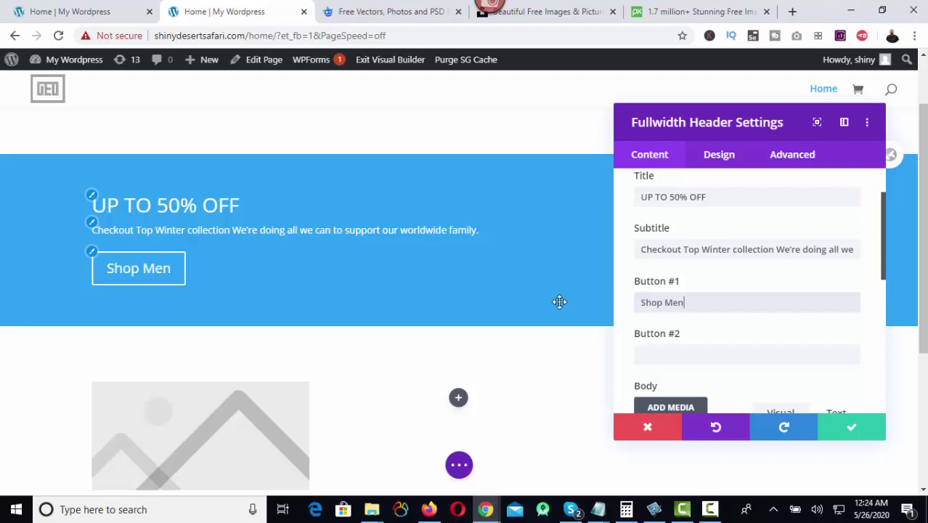
left_click(649, 354)
type("Shop M")
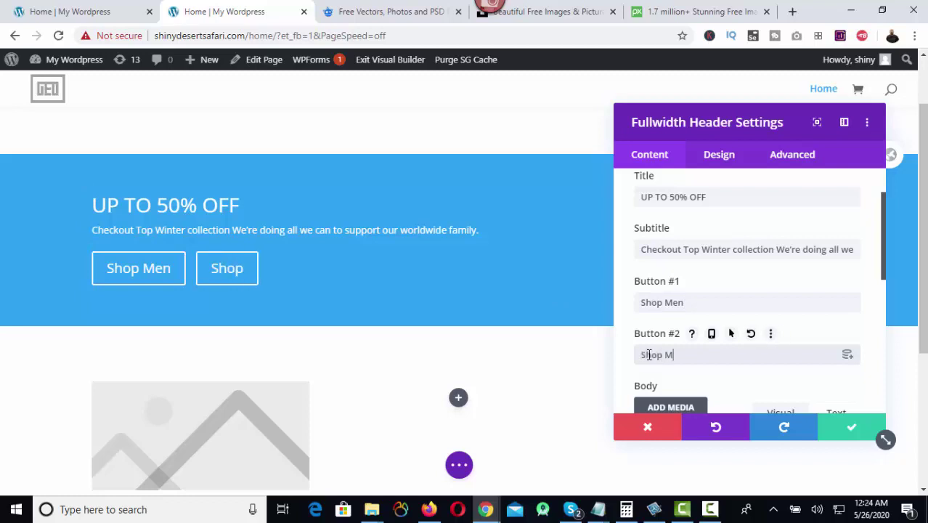
key("BackSpace")
type("Women")
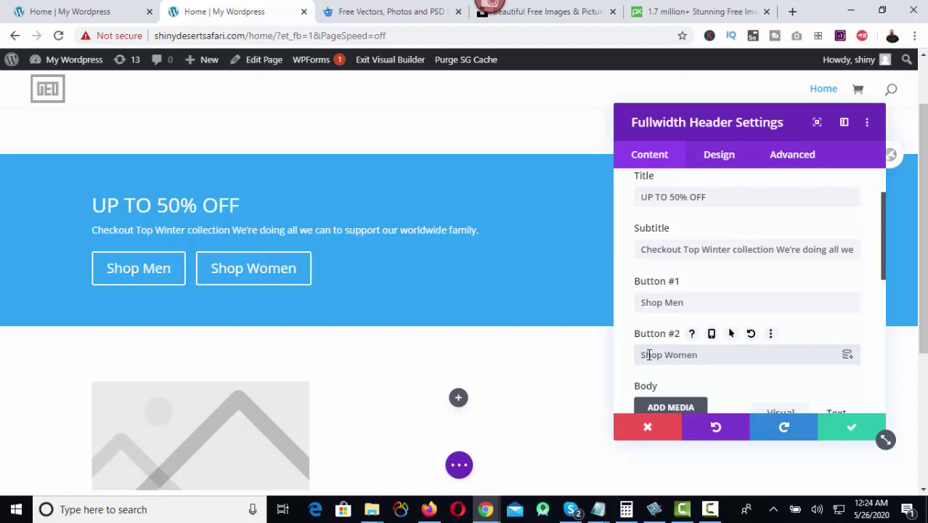
Step: Turn on Make Fullscreen in the header's layout design settings
left_click(643, 164)
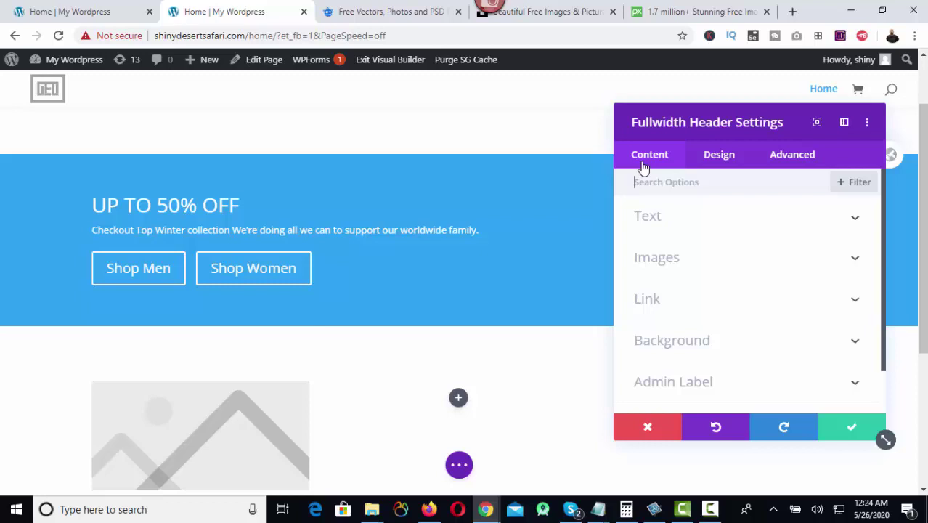
left_click(717, 163)
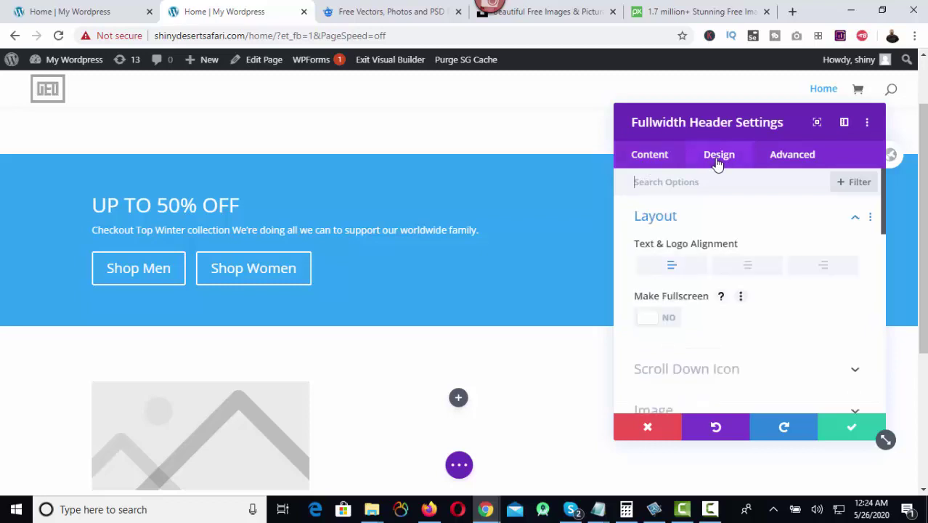
left_click(648, 322)
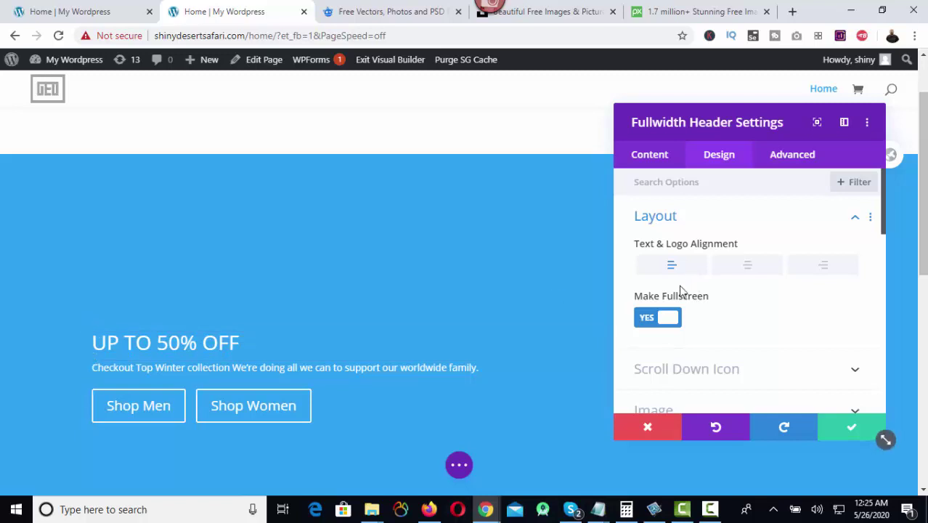
Step: Look over the finished hero header and its scroll-down arrow on the live home page, and return to the visual builder
left_click(85, 12)
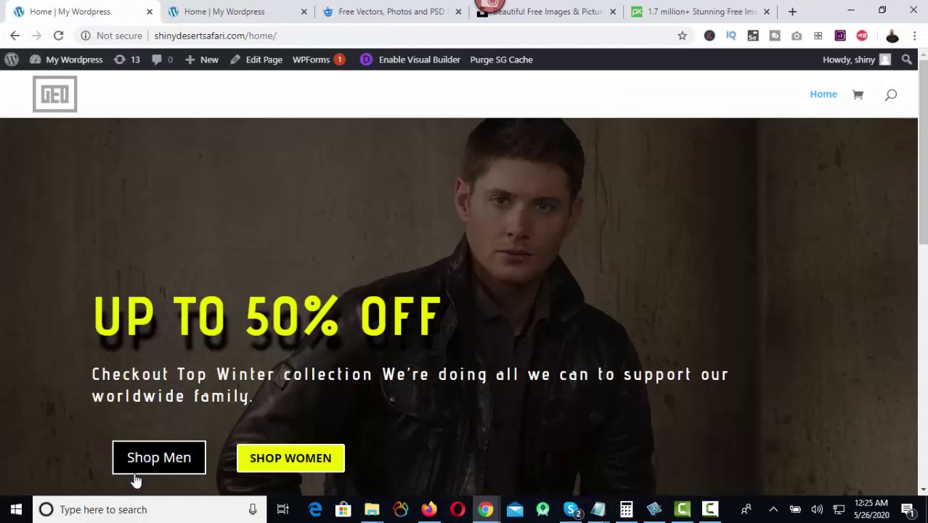
scroll(249, 444, "down", 2)
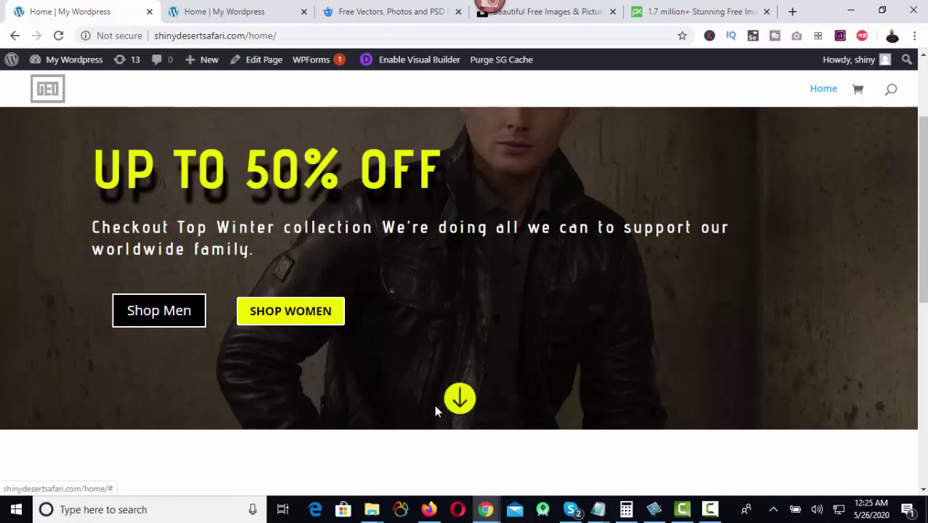
left_click(218, 13)
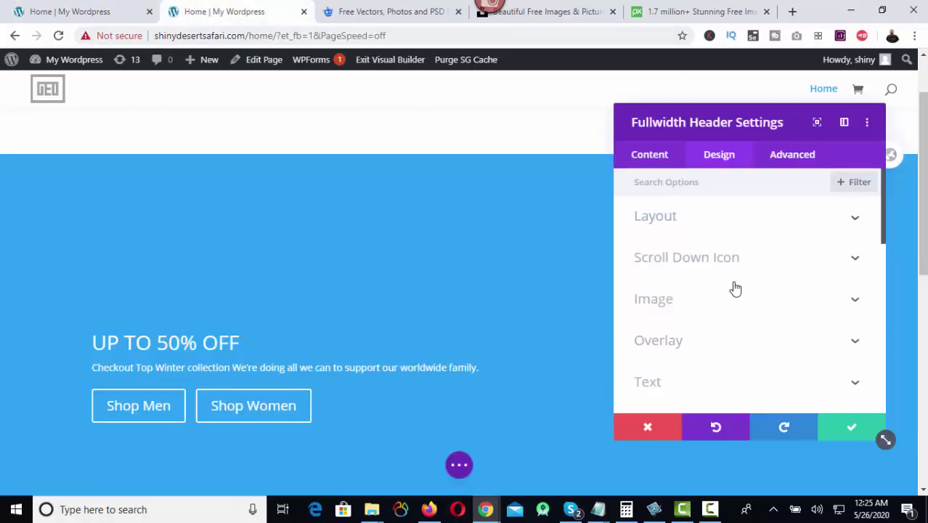
Step: Turn on Show Scroll Down Button in the fullwidth header's design settings and save the module
left_click(785, 264)
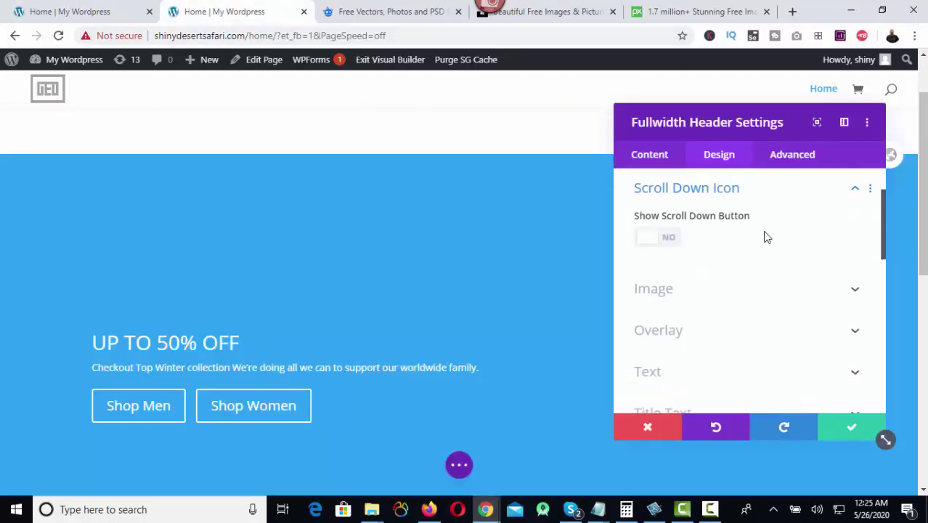
left_click(650, 244)
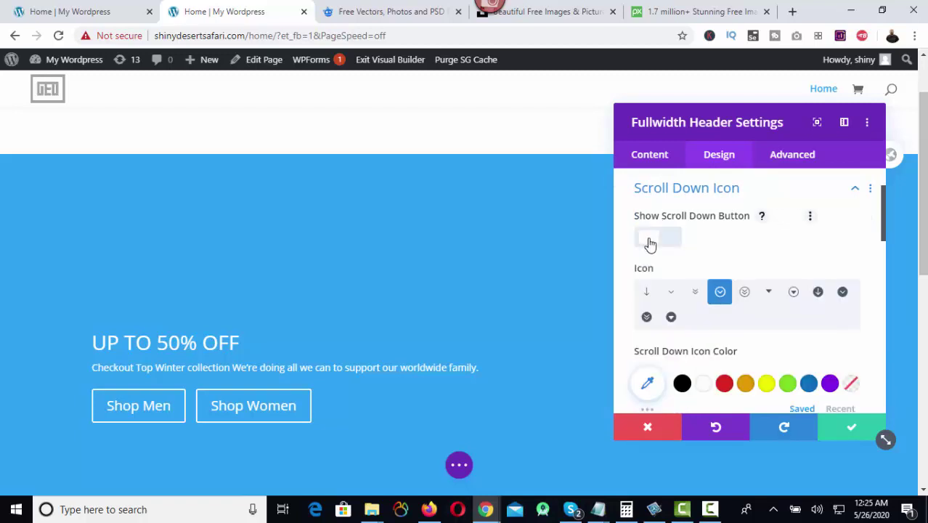
scroll(574, 360, "down", 1)
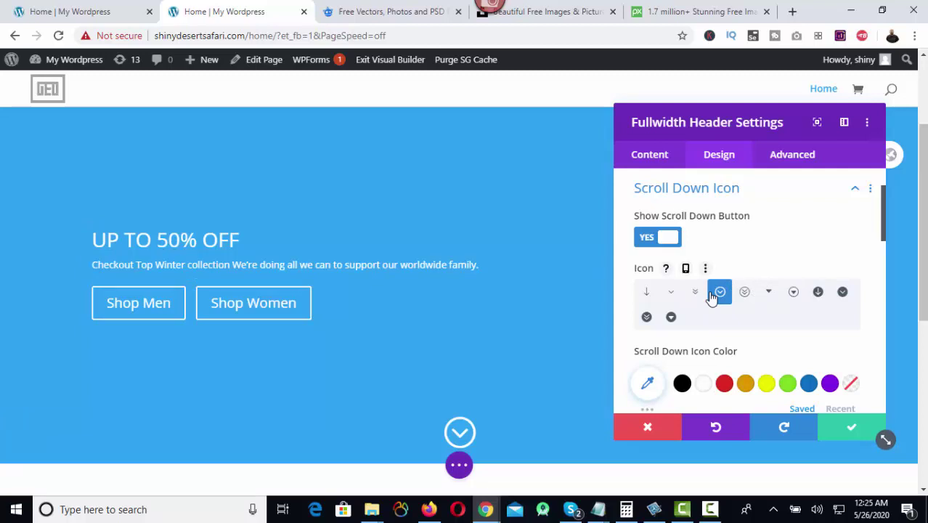
left_click(852, 430)
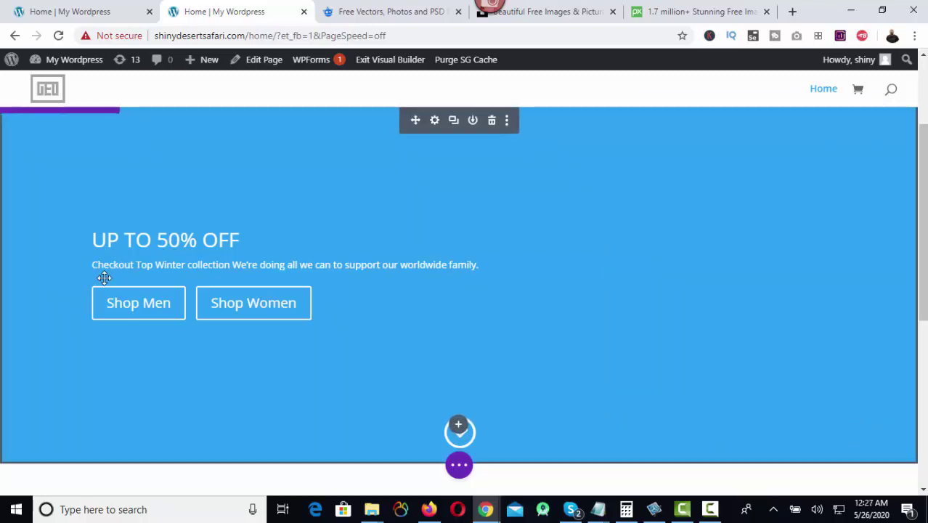
Step: Delete the empty section above the fullwidth header
scroll(122, 201, "up", 2)
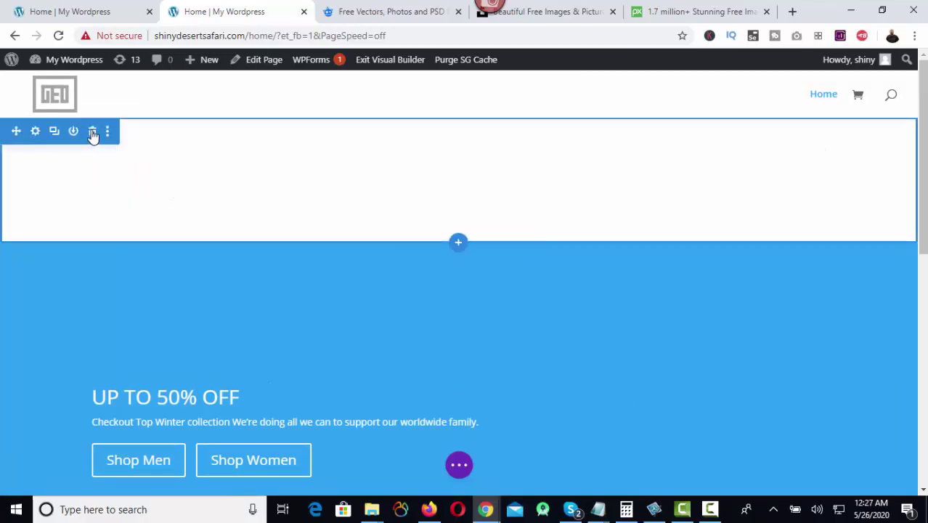
left_click(93, 134)
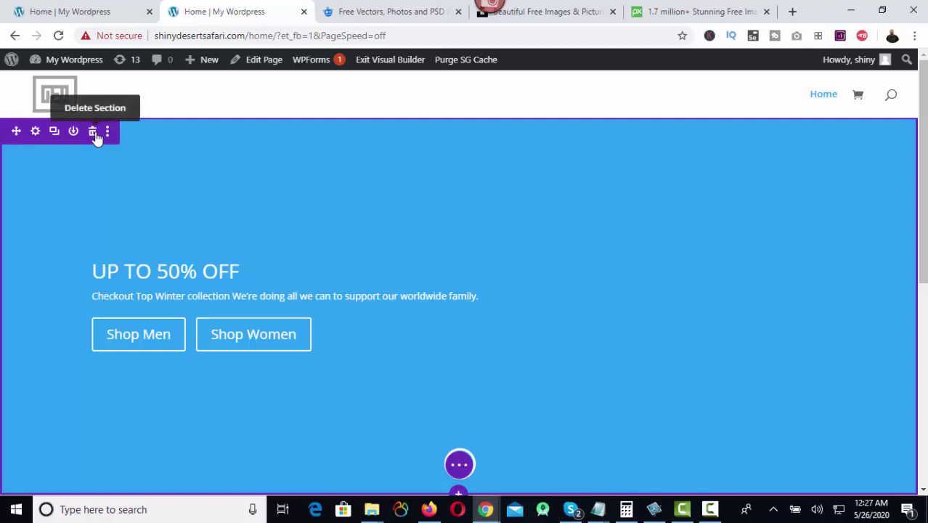
scroll(31, 230, "down", 2)
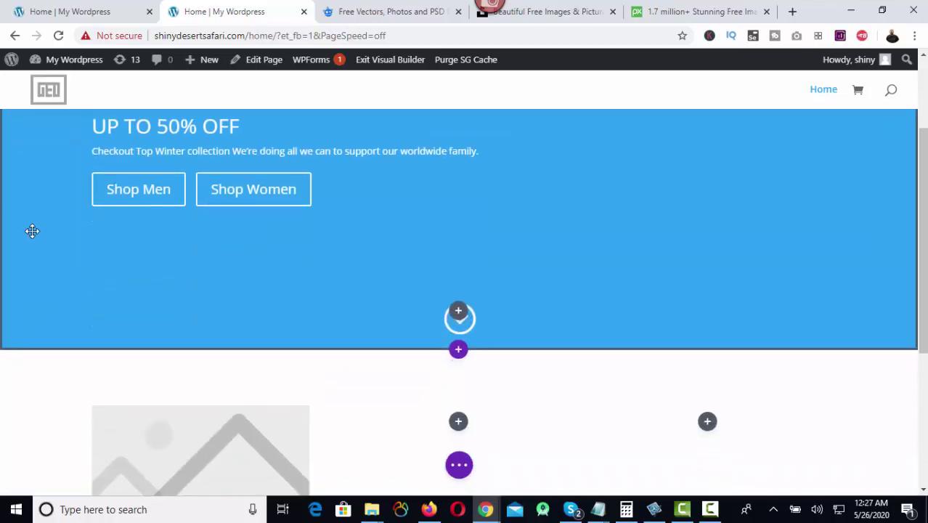
scroll(32, 231, "up", 2)
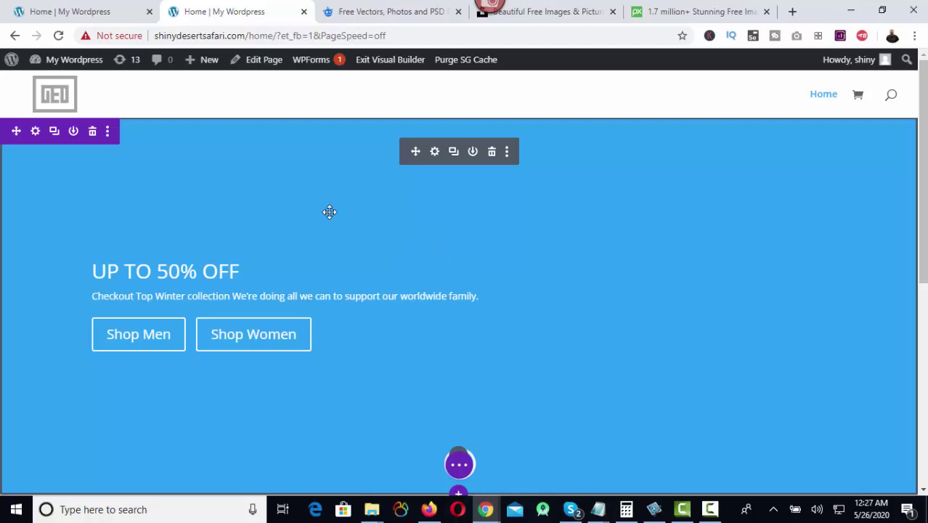
Step: Set the header section's background image to the media library photo of the man in a dark leather jacket against a brown wall
left_click(36, 132)
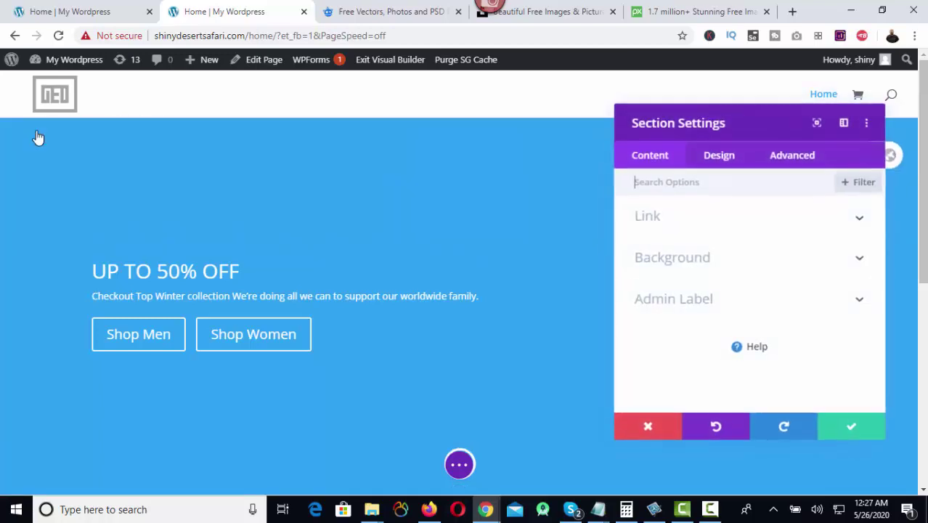
left_click(694, 262)
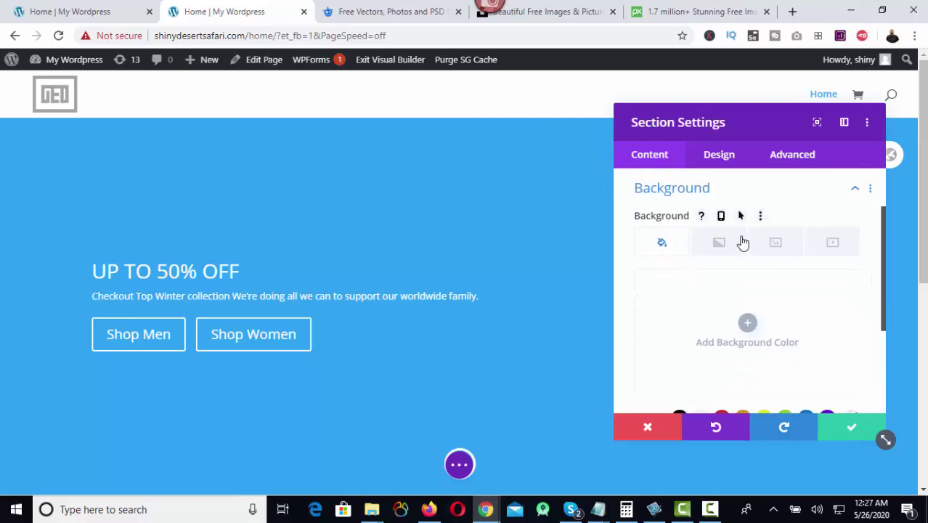
left_click(776, 242)
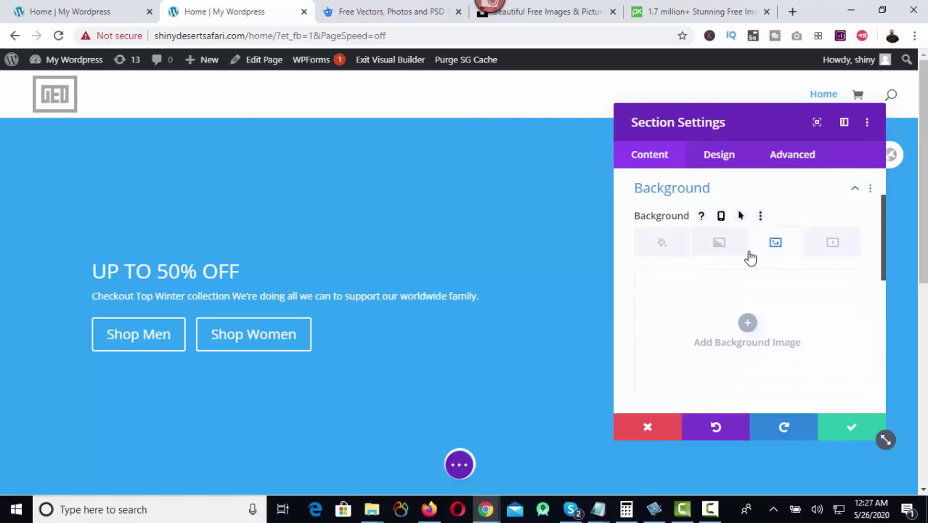
left_click(748, 324)
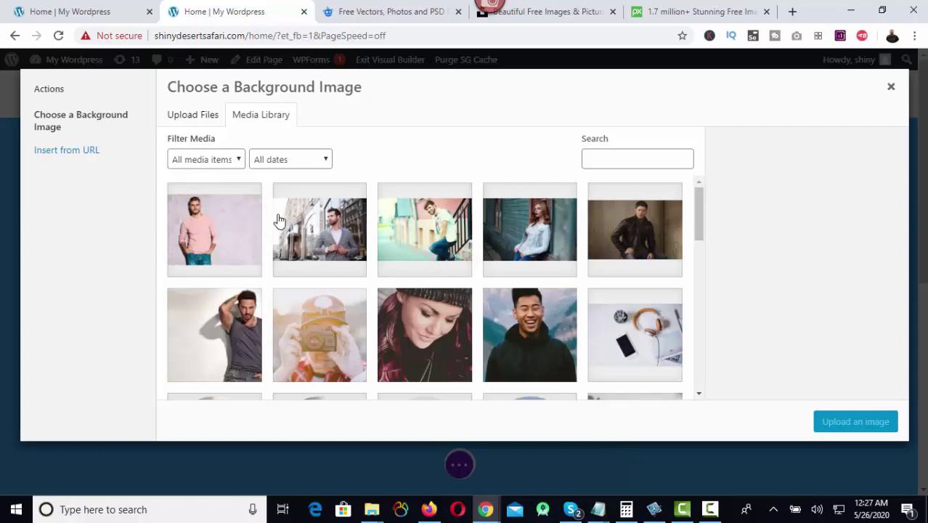
left_click(633, 239)
left_click(854, 422)
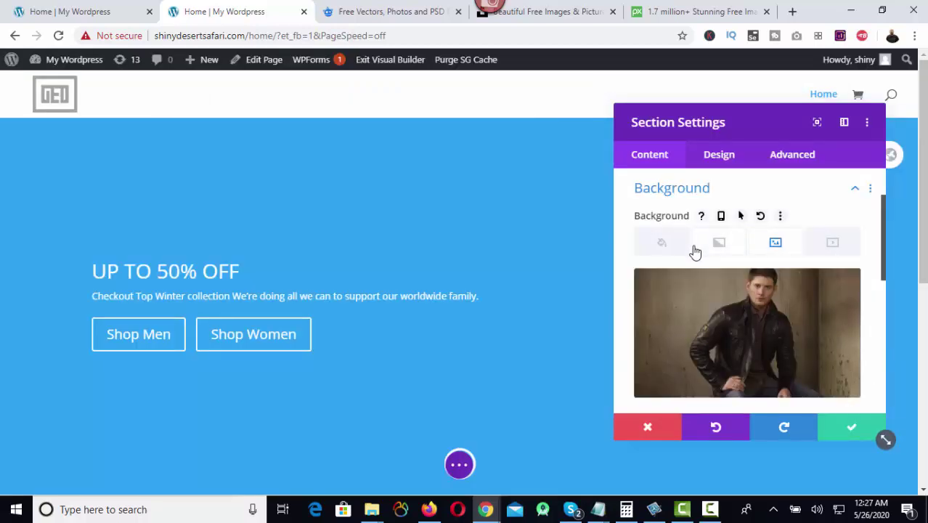
Step: View the Freepik, Unsplash and Pixabay sites as sources of free images, and return to the visual builder
left_click(369, 15)
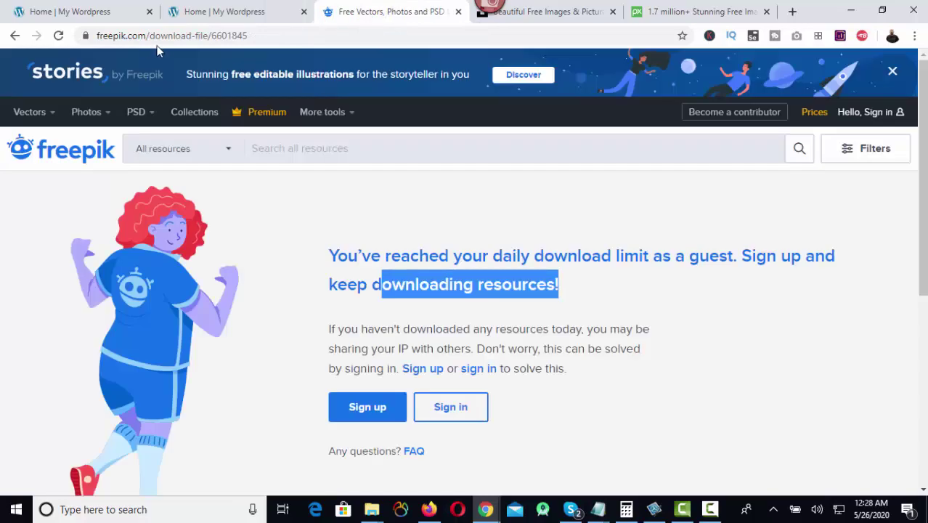
left_click(592, 18)
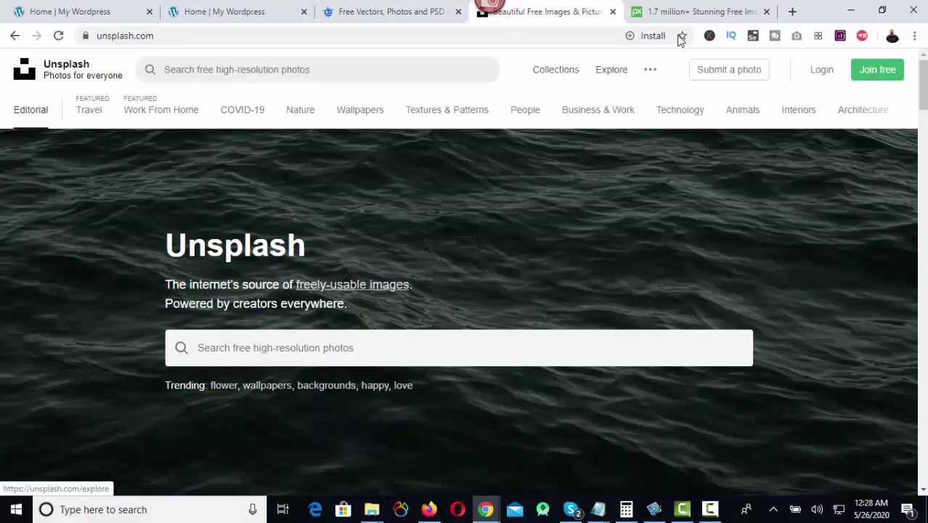
left_click(690, 12)
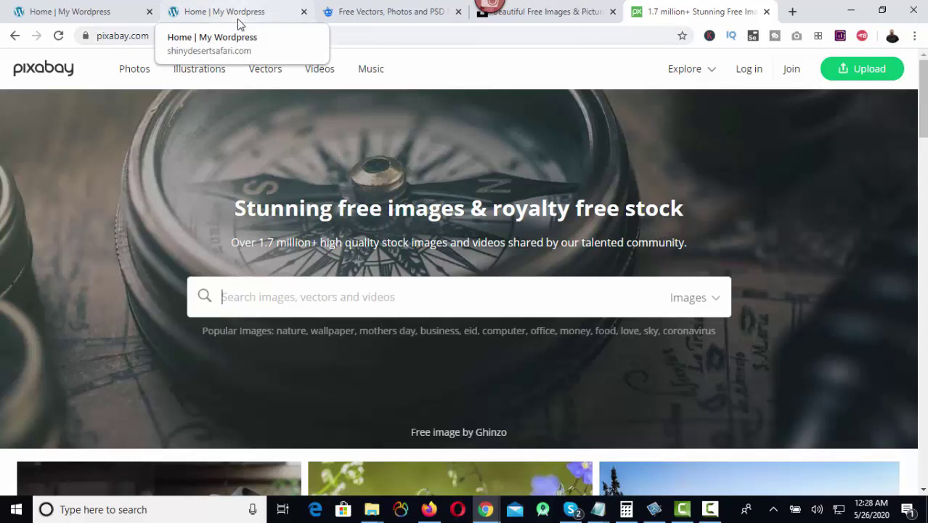
left_click(192, 9)
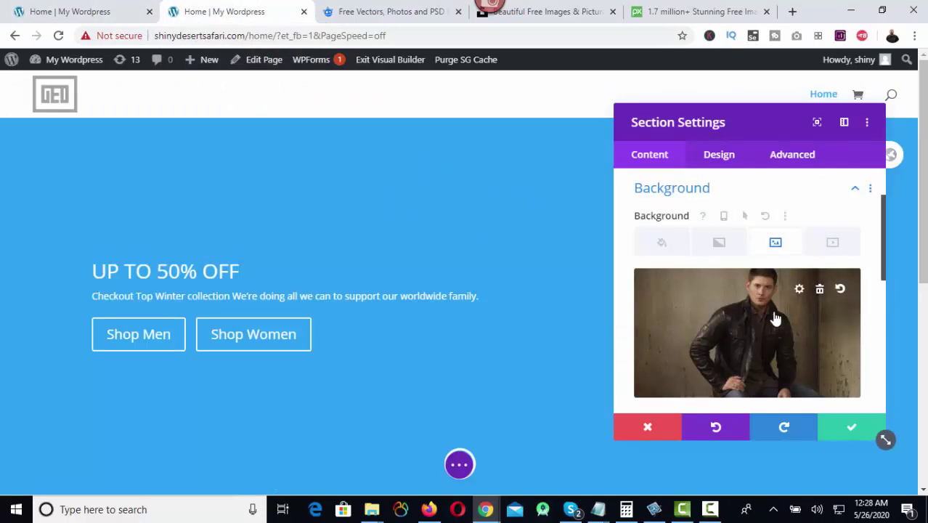
Step: Save the section settings and remove the blue background color from the fullwidth header module
left_click(851, 430)
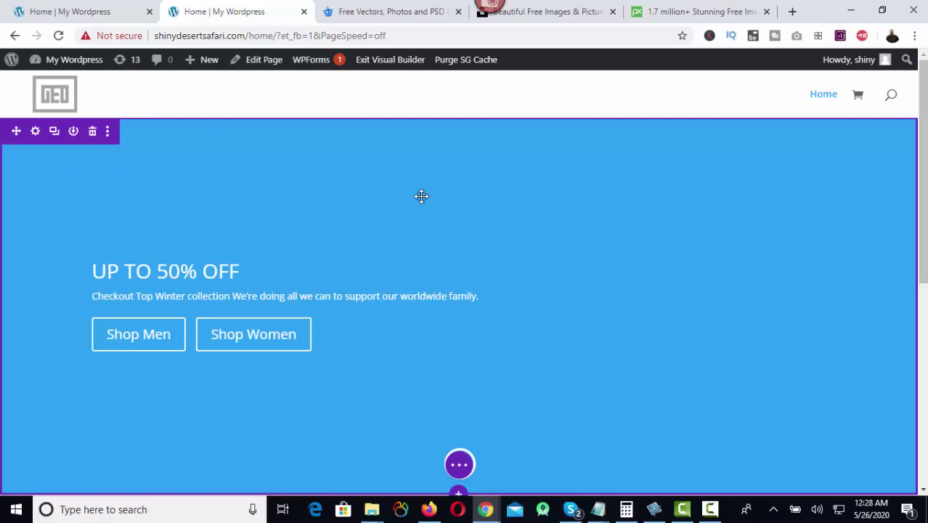
mouse_move(435, 174)
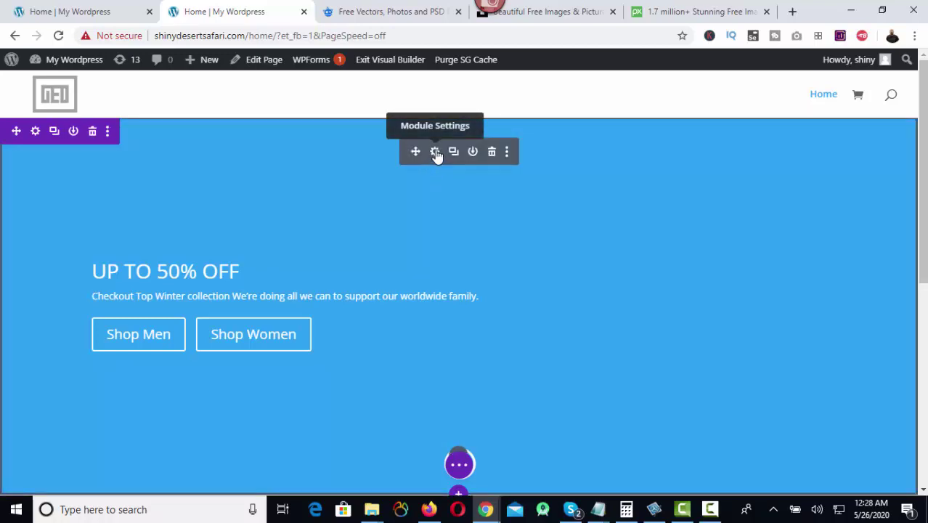
left_click(435, 152)
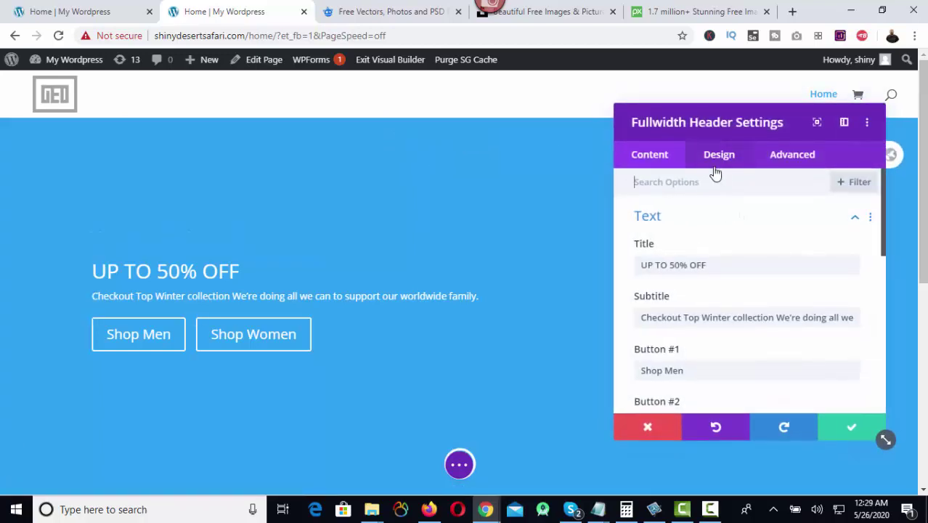
left_click(855, 217)
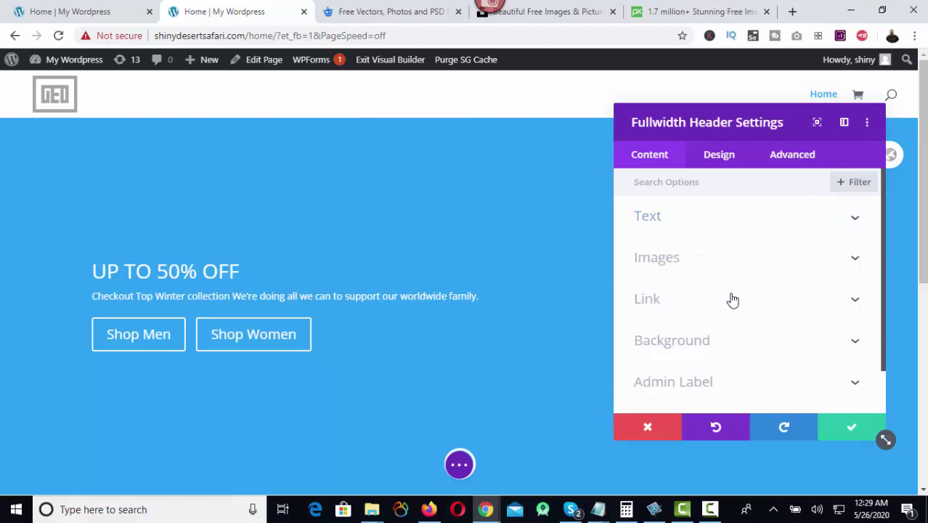
scroll(728, 302, "down", 1)
left_click(696, 296)
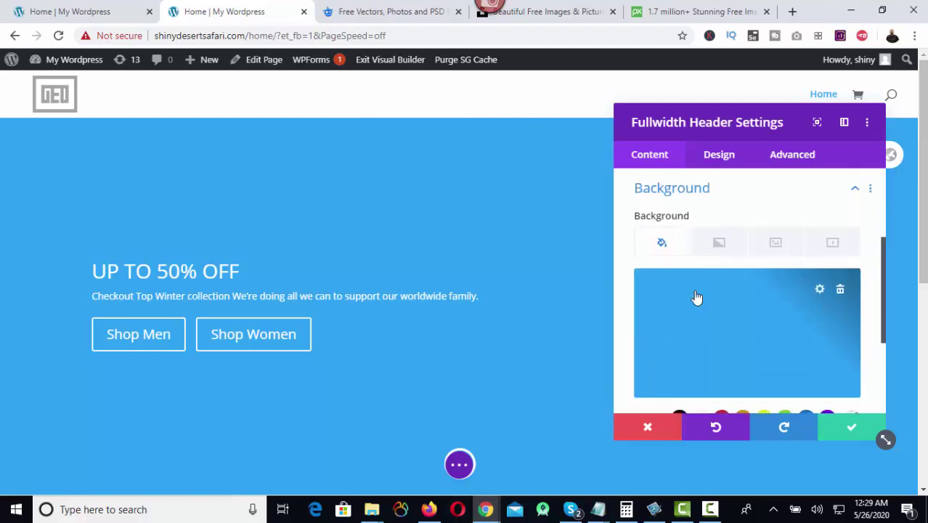
left_click(841, 292)
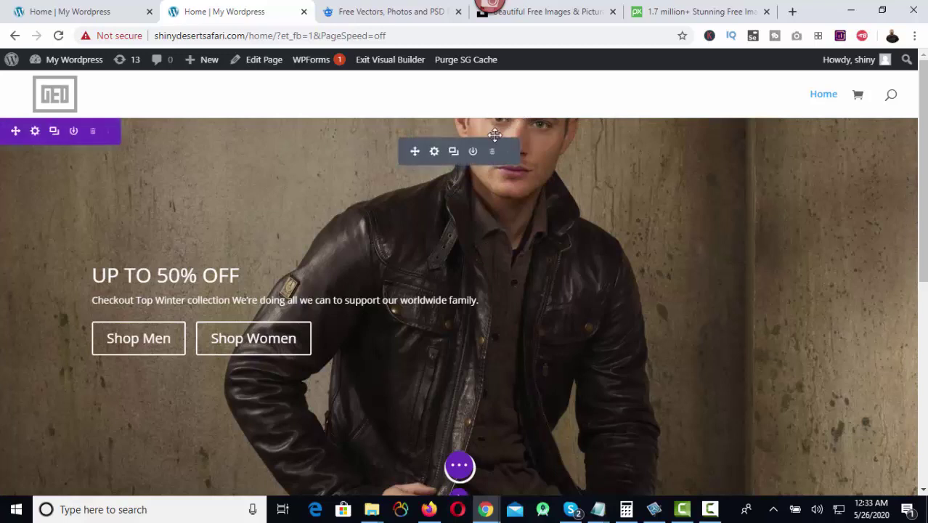
Step: Set the header section's height to 897px in its sizing settings and save the section
left_click(35, 133)
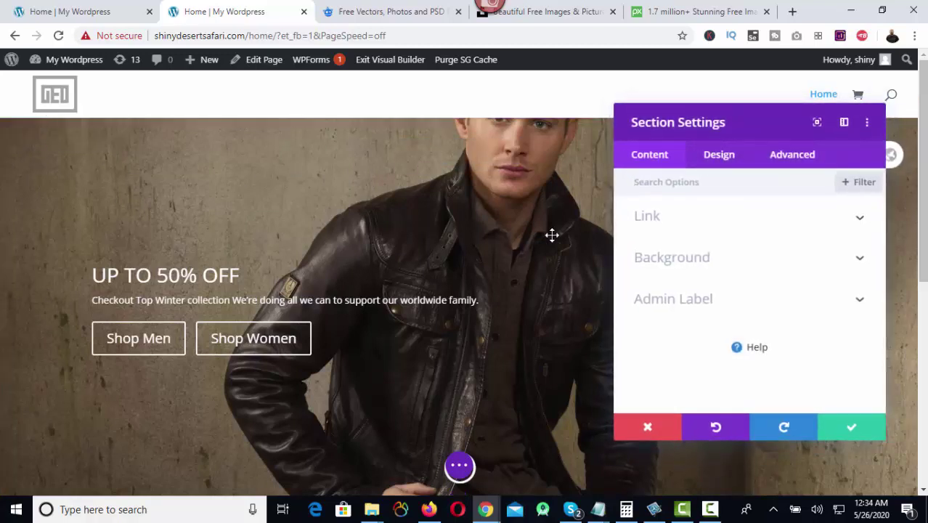
left_click(717, 160)
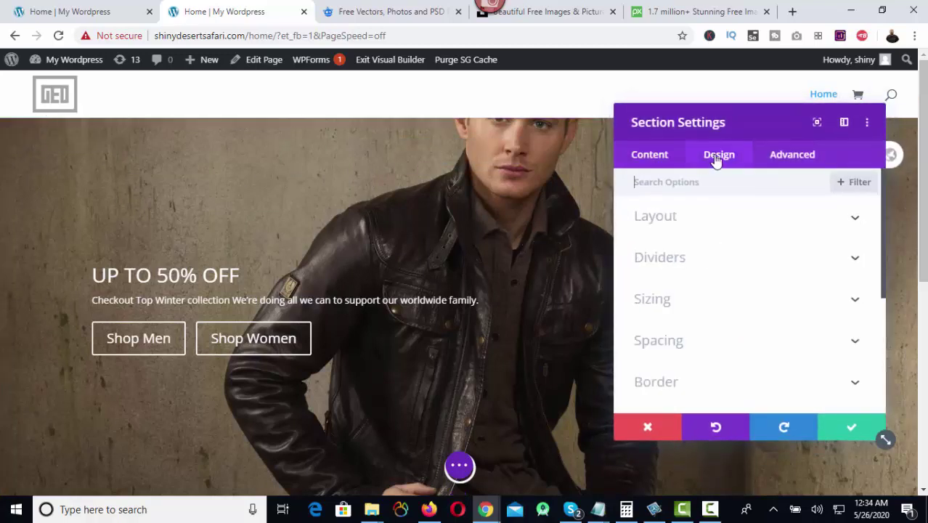
left_click(714, 305)
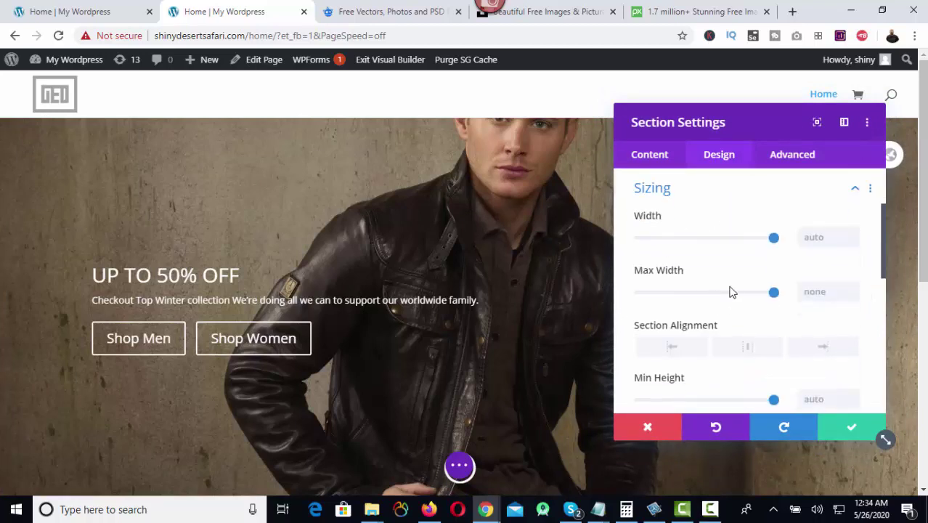
scroll(701, 283, "down", 2)
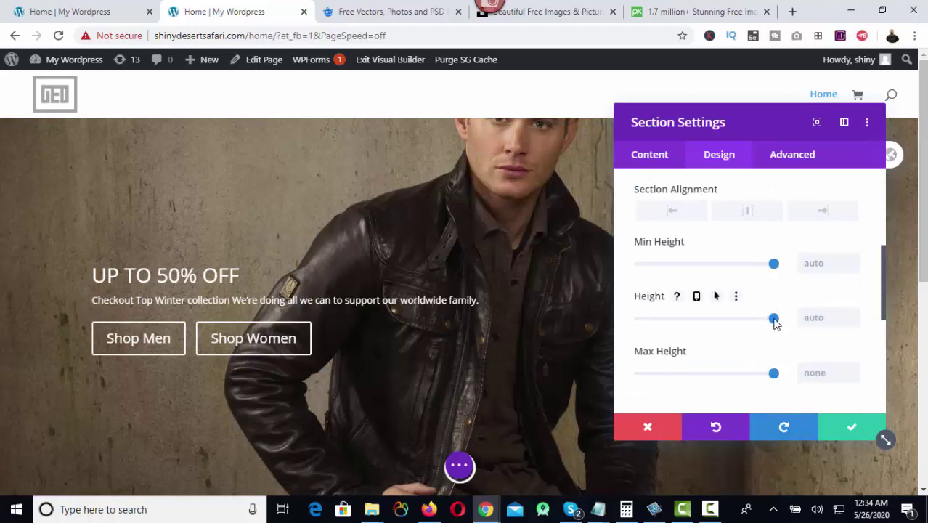
left_click_drag(775, 322, 760, 322)
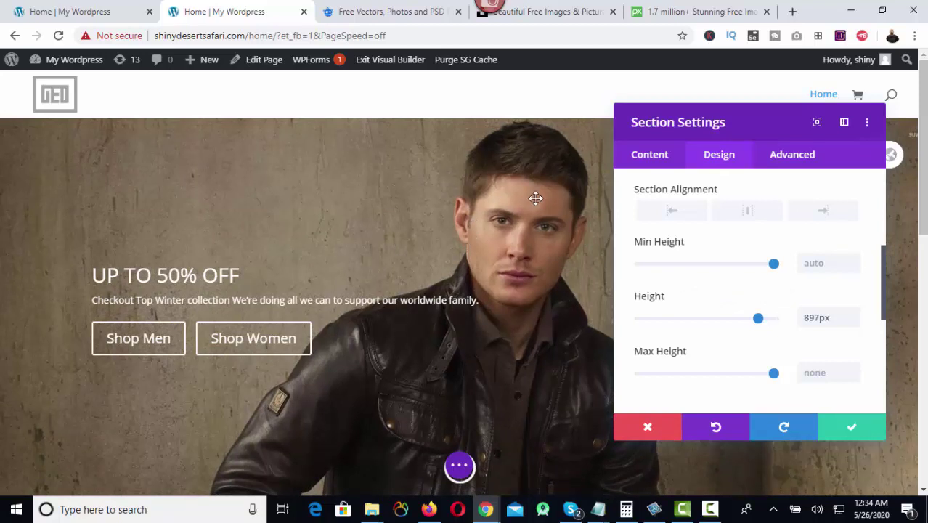
left_click(852, 430)
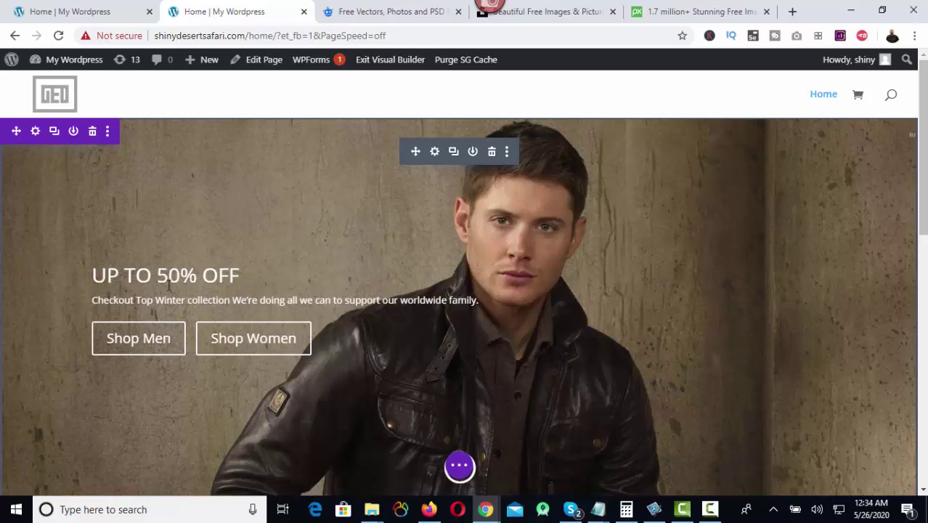
Step: Set the fullwidth header's title font to Advent Pro with Bold weight
left_click(435, 152)
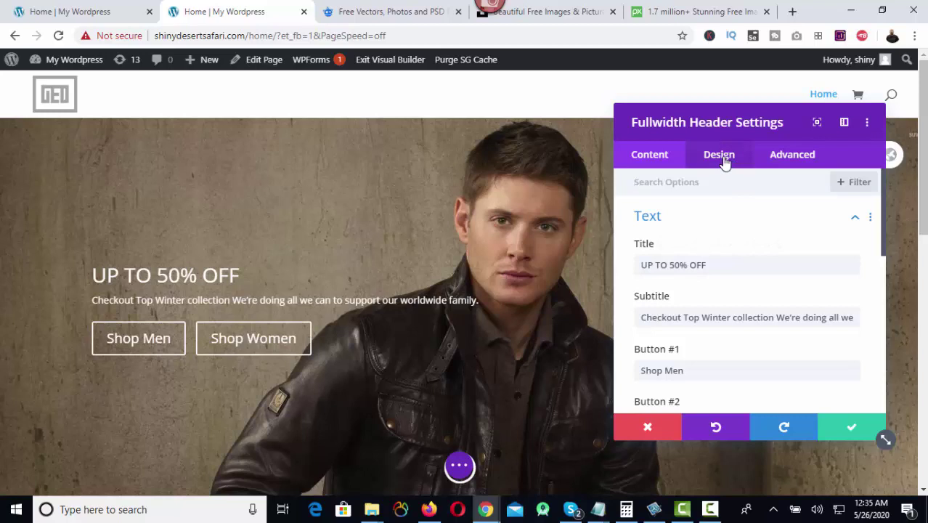
left_click(724, 162)
scroll(769, 283, "down", 2)
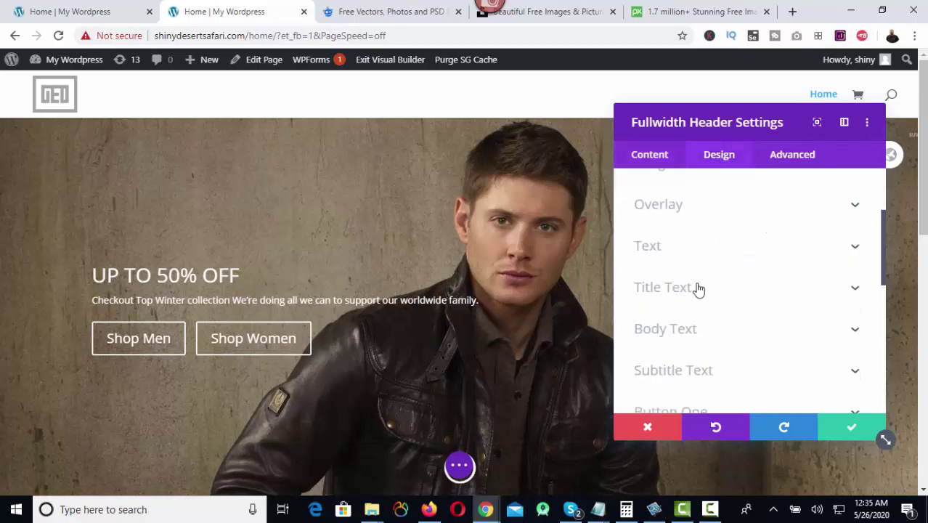
left_click(711, 293)
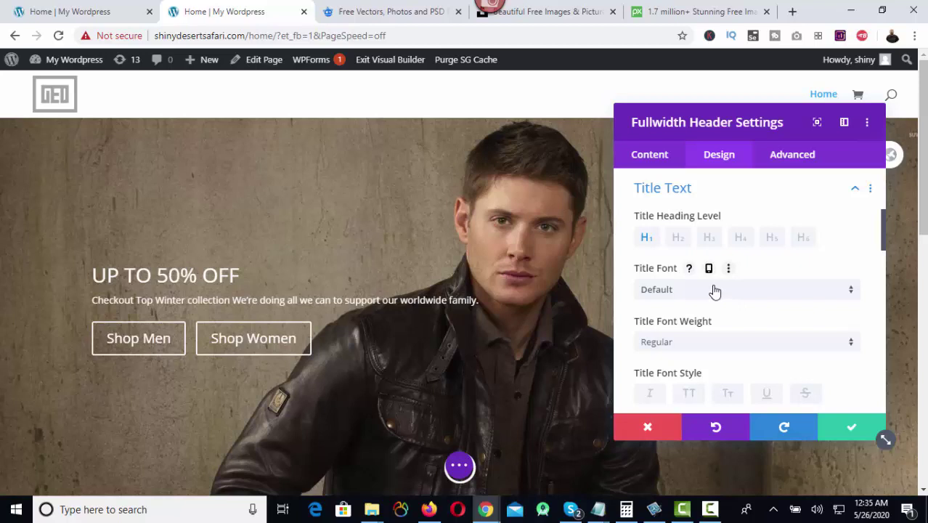
left_click(716, 290)
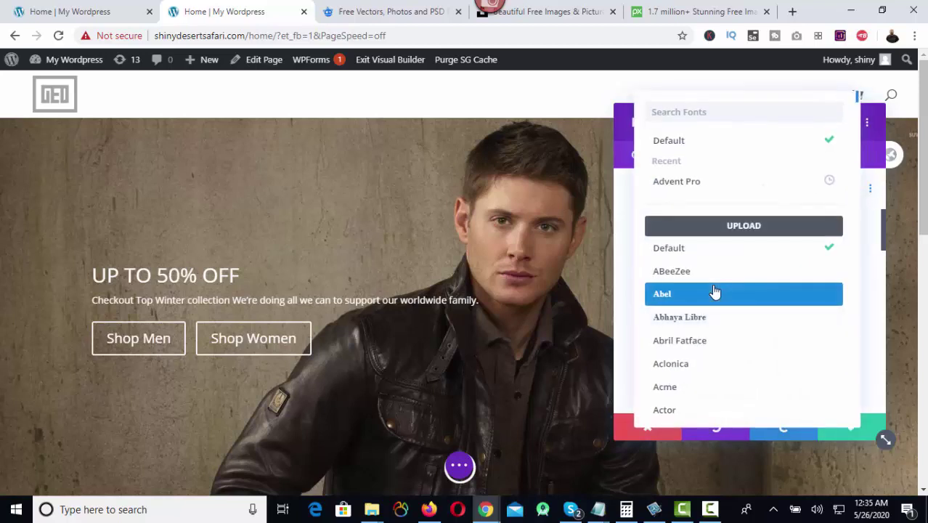
left_click(683, 188)
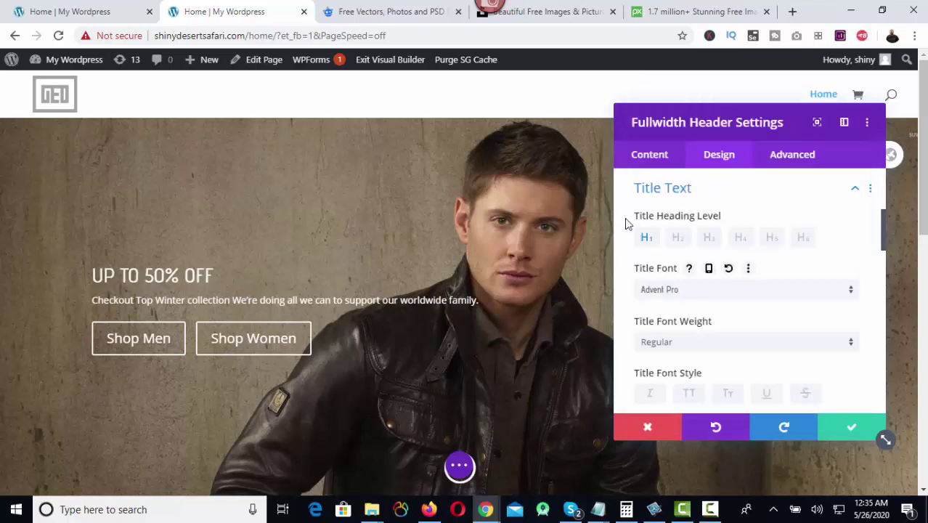
scroll(701, 327, "down", 1)
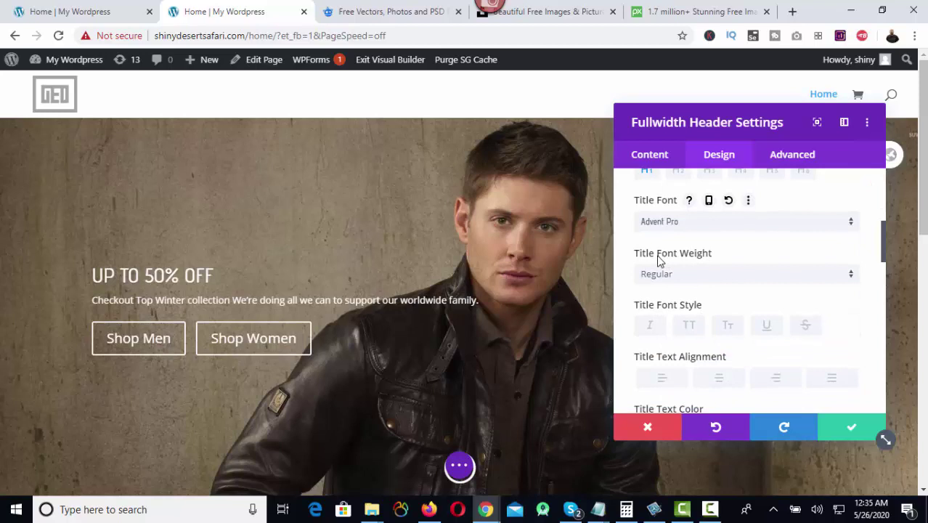
left_click(713, 274)
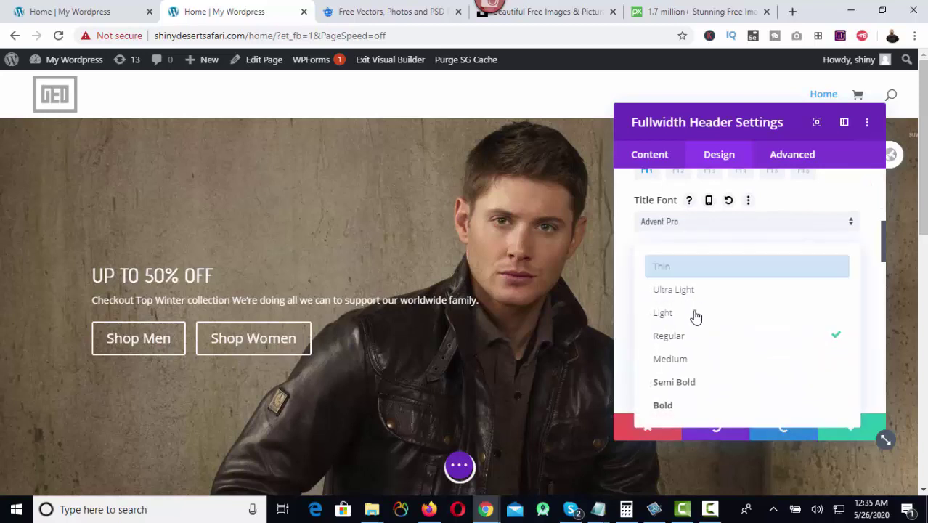
left_click(691, 406)
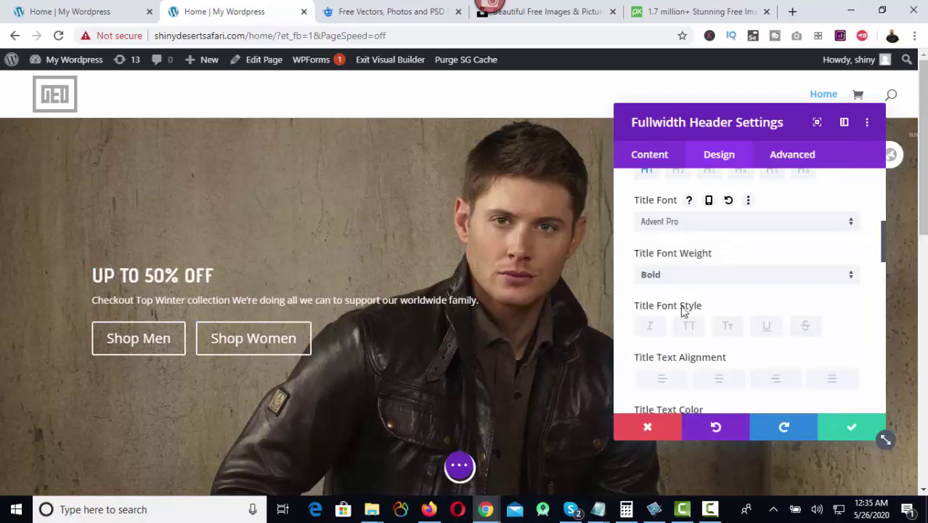
Step: Color the title text yellow #edf000 and set its text size to 80px
scroll(682, 310, "down", 2)
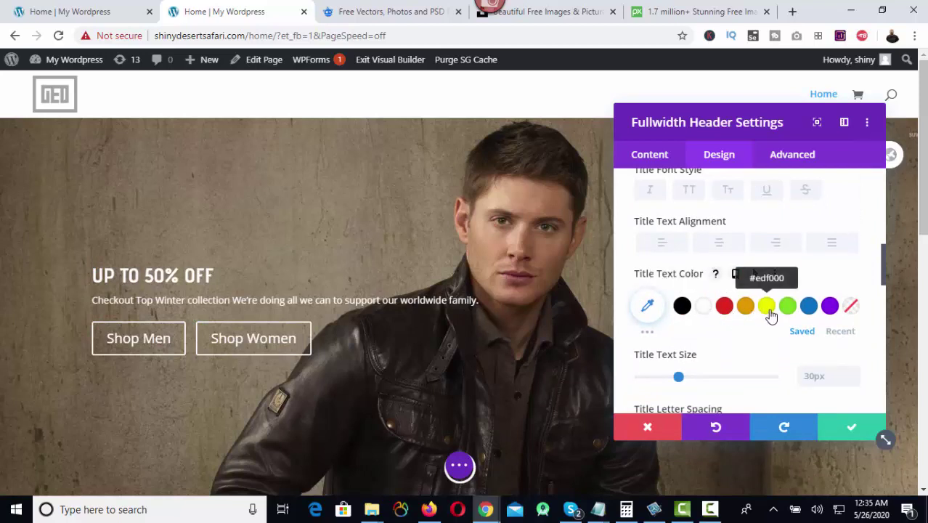
left_click(770, 311)
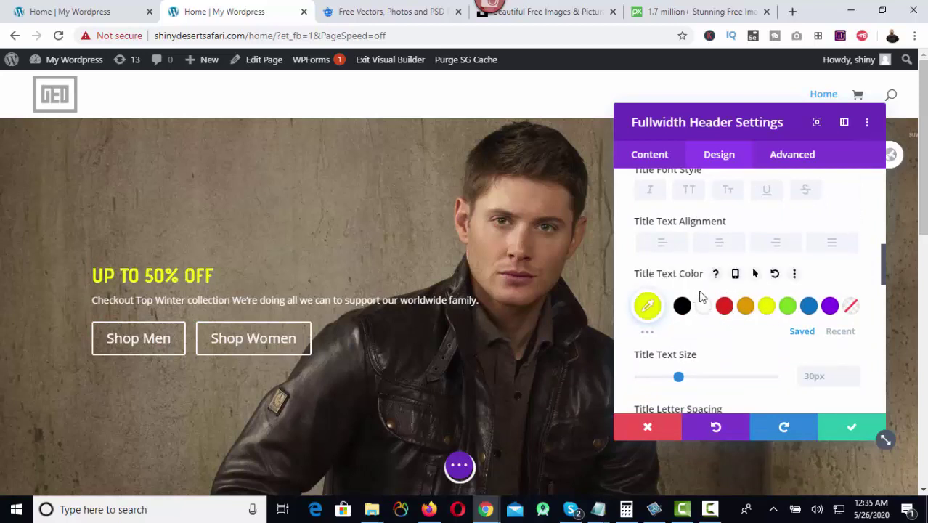
left_click(105, 11)
left_click(262, 9)
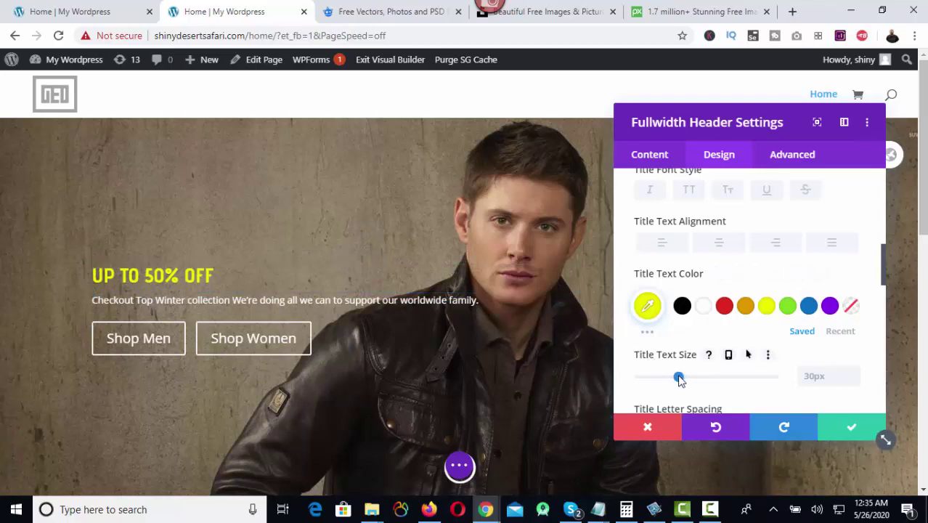
left_click_drag(678, 378, 746, 378)
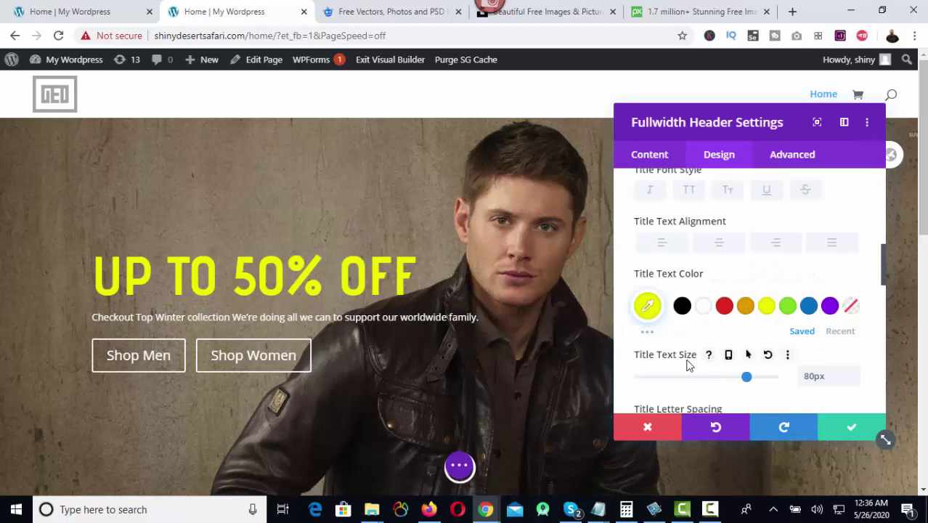
Step: Set the title's line height to 1.5em
scroll(688, 365, "down", 1)
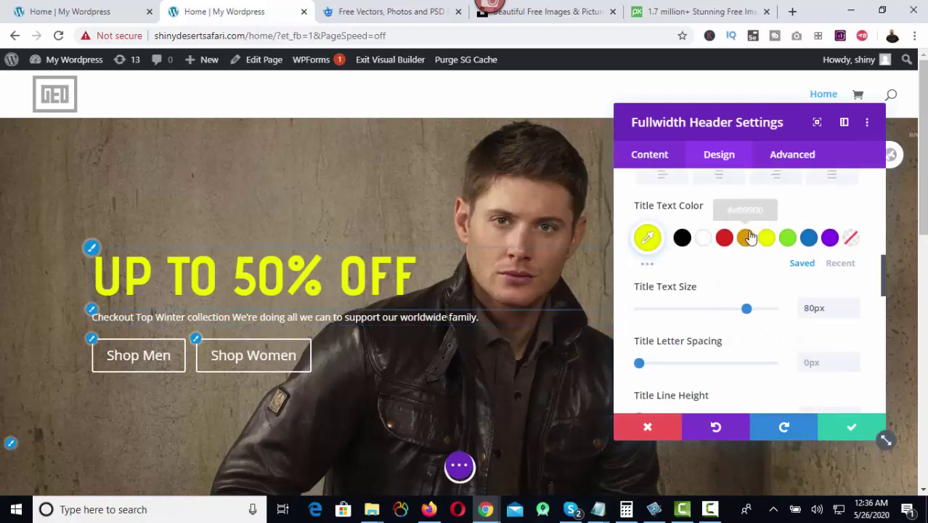
scroll(740, 276, "down", 3)
scroll(737, 279, "up", 2)
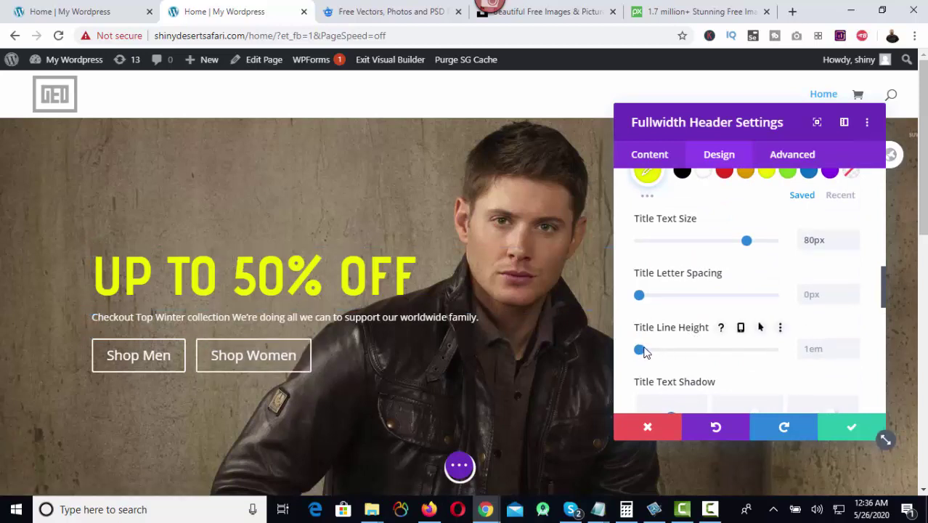
left_click_drag(643, 350, 658, 350)
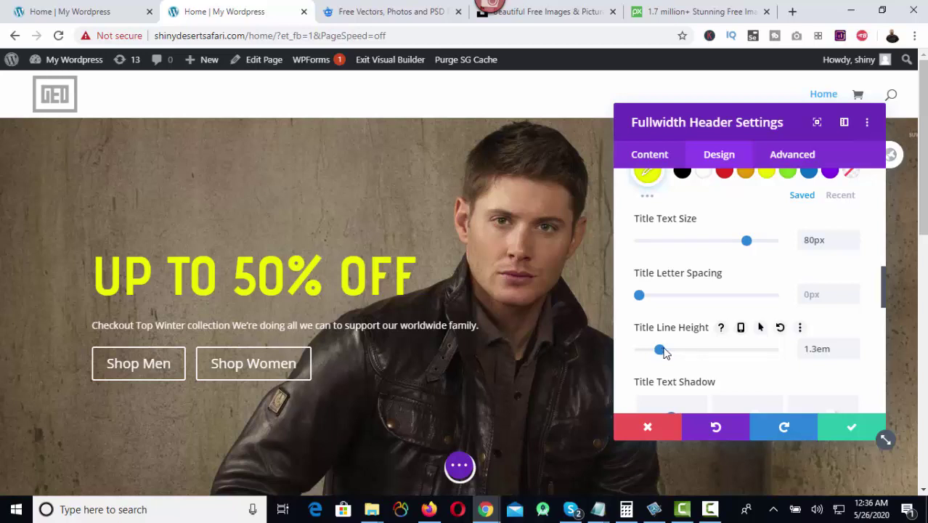
left_click_drag(664, 352, 674, 352)
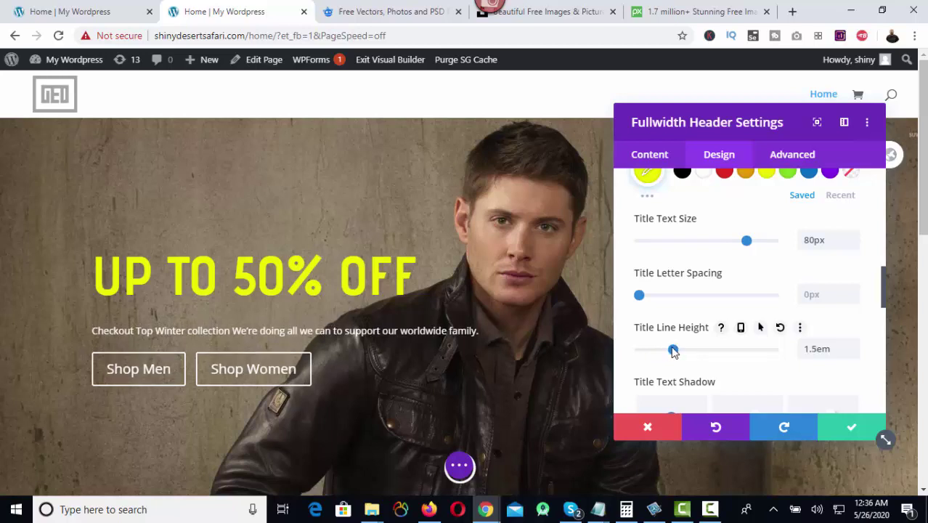
Step: Apply the blurred diagonal text shadow preset to the title, with vertical length 0.23em and blur strength 0.03em
scroll(670, 332, "down", 2)
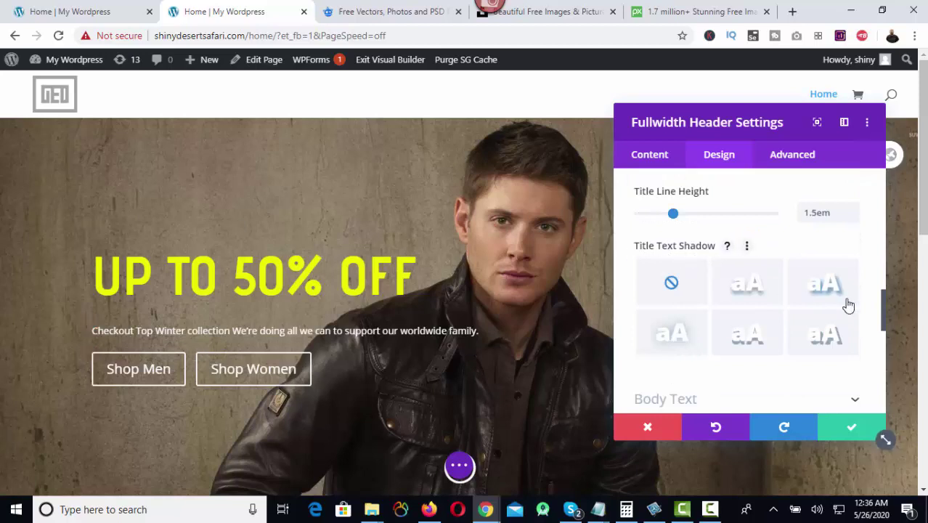
left_click(828, 288)
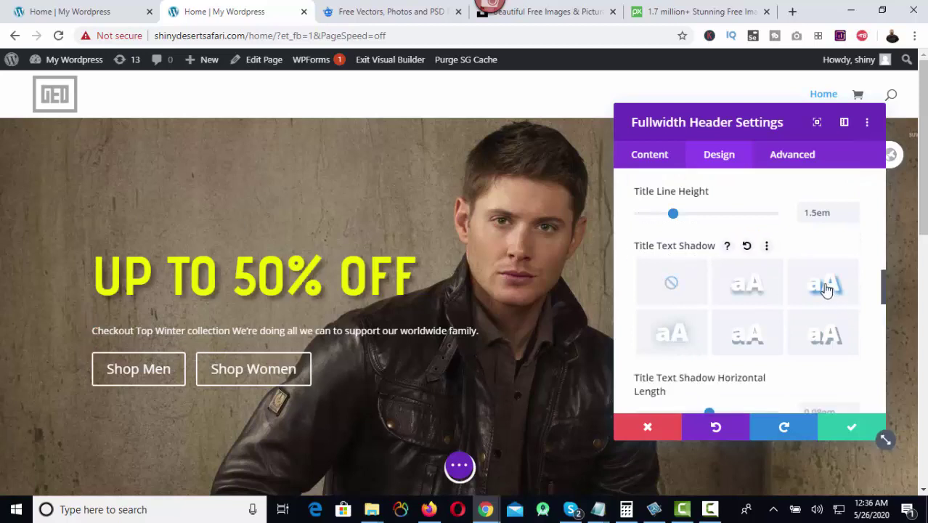
left_click(742, 333)
scroll(739, 320, "down", 2)
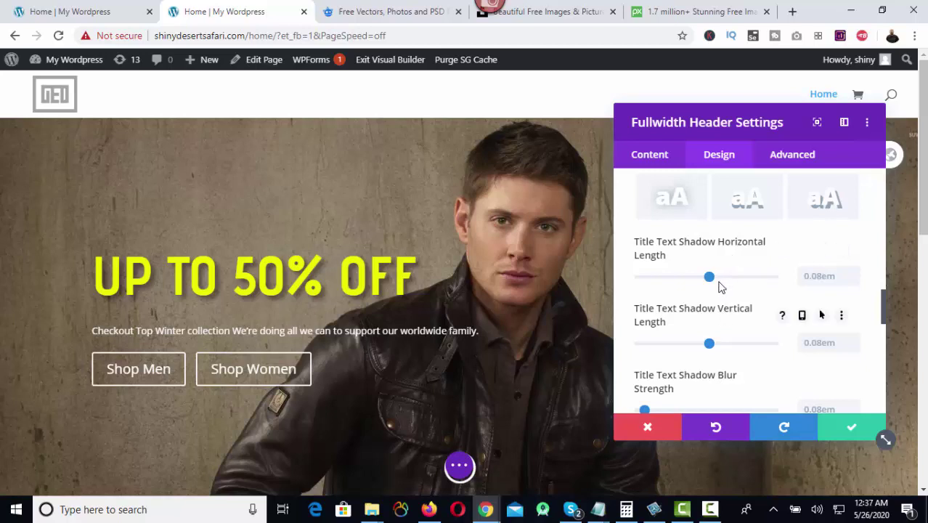
scroll(723, 315, "down", 2)
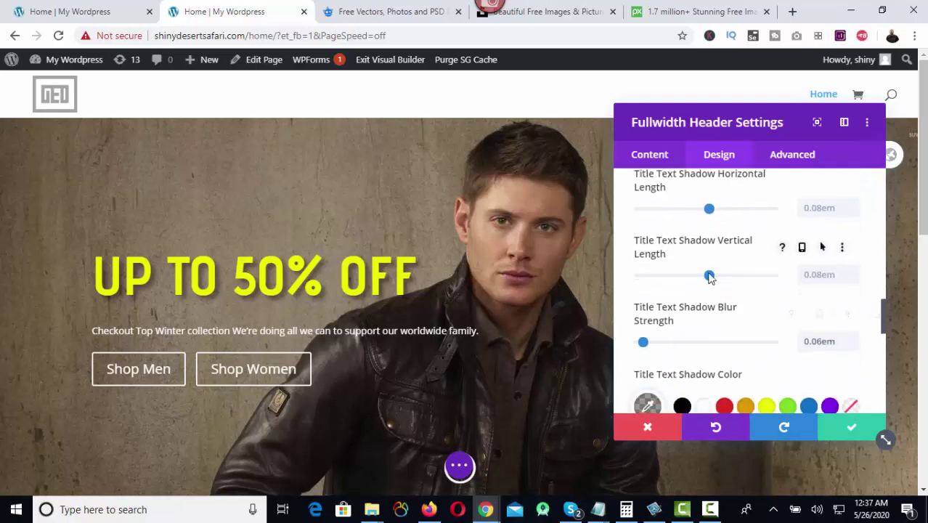
left_click_drag(709, 275, 716, 277)
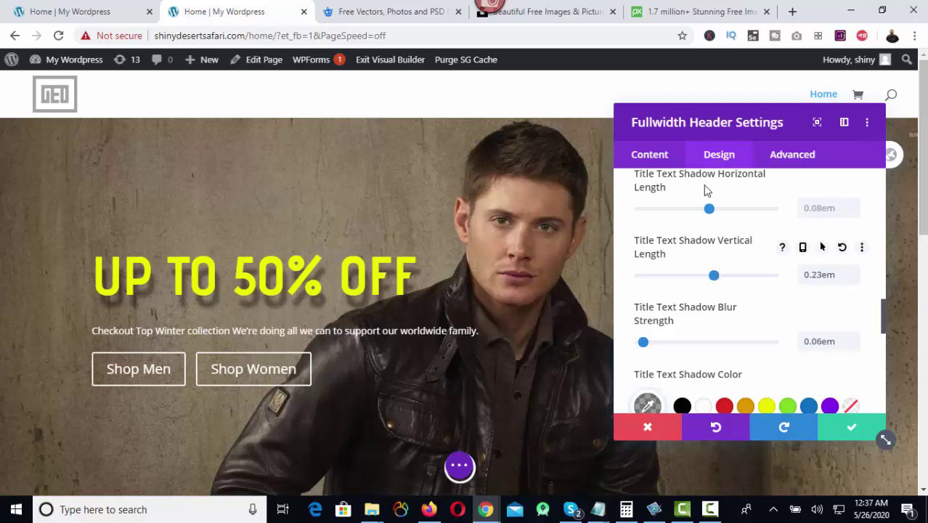
left_click_drag(644, 343, 640, 342)
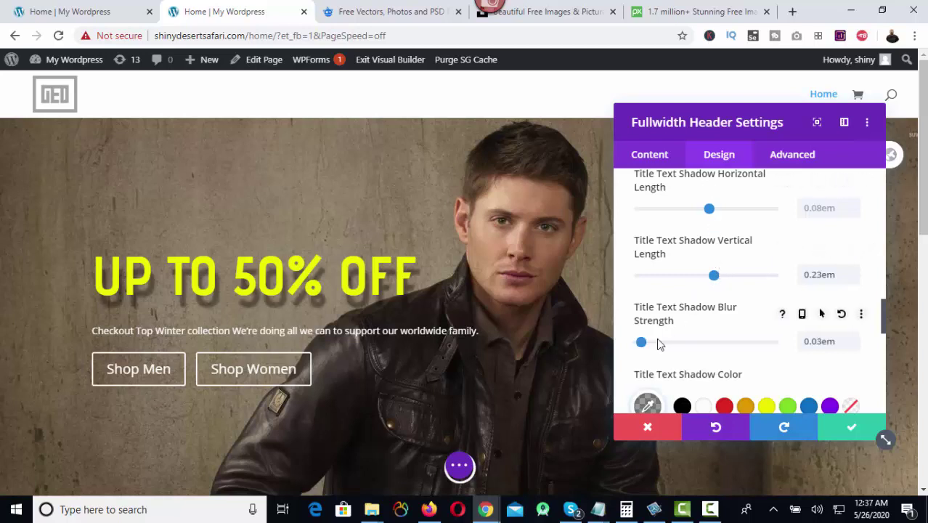
Step: Set the subtitle font to Advent Pro with Semi Bold weight
left_click_drag(882, 313, 885, 336)
scroll(739, 333, "down", 5)
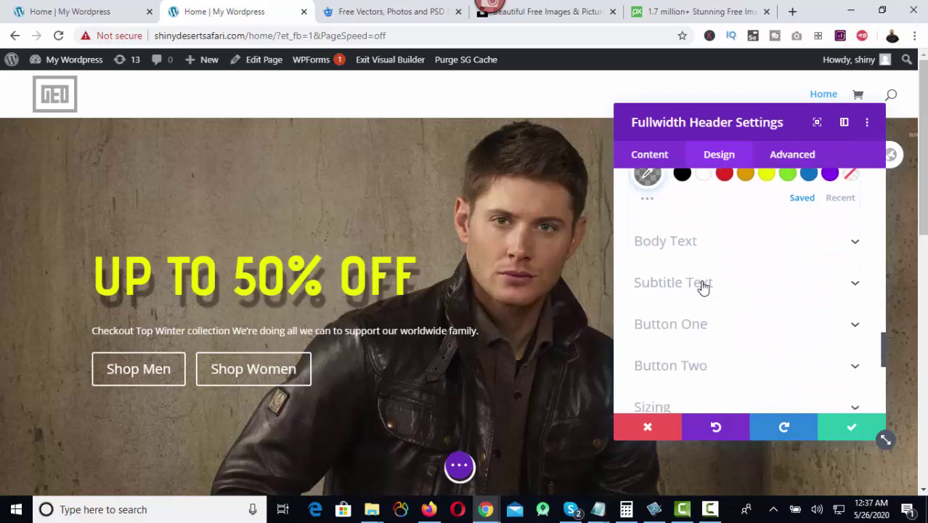
scroll(703, 288, "up", 5)
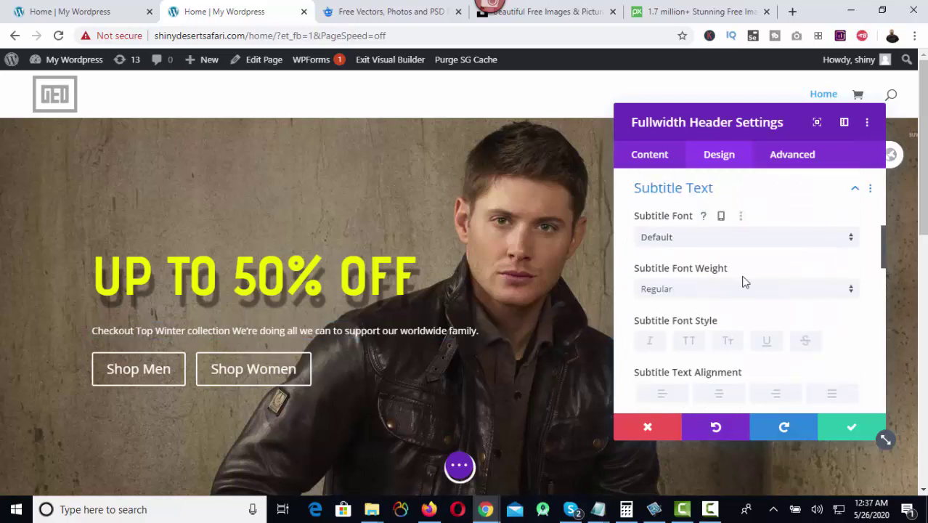
left_click(702, 239)
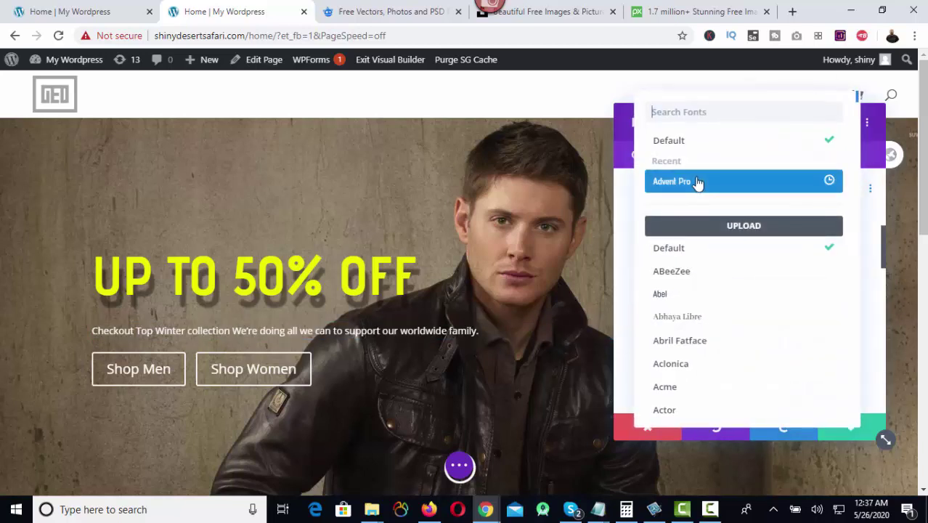
left_click(698, 182)
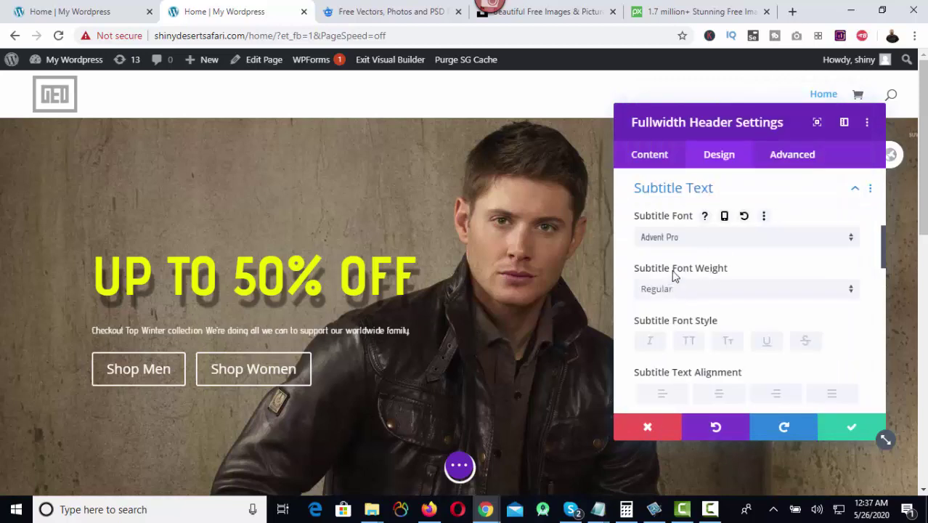
left_click(735, 291)
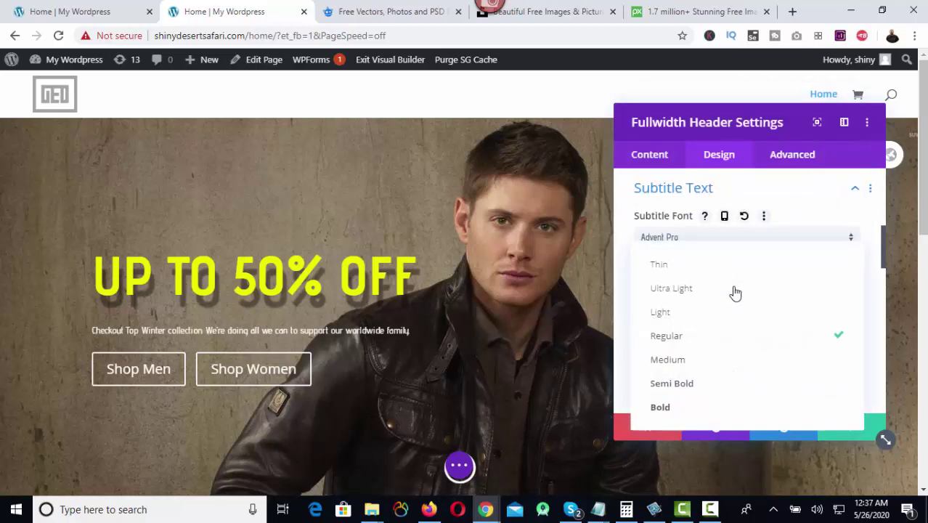
left_click(686, 390)
Step: Check the subtitle on the finished reference page and set the subtitle text size to 30px
scroll(782, 345, "down", 2)
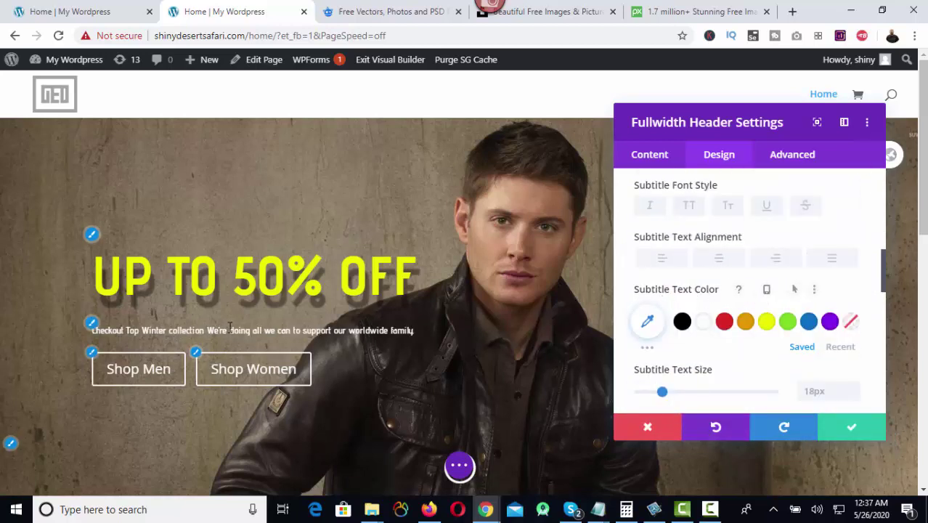
left_click(45, 11)
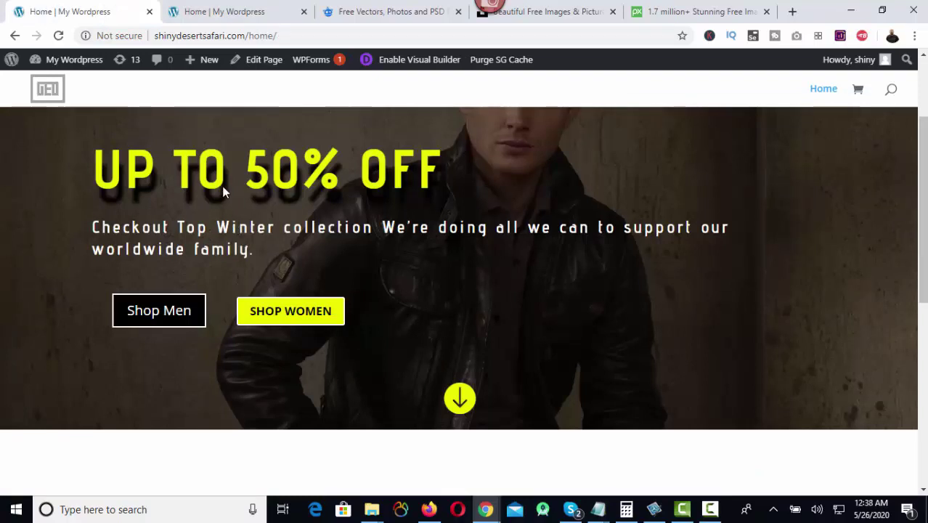
left_click(223, 11)
scroll(777, 287, "down", 2)
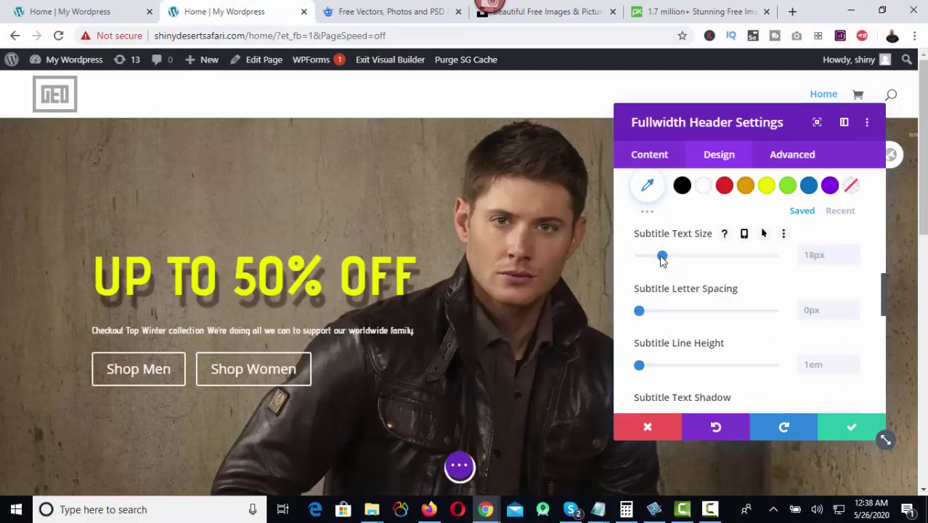
left_click_drag(666, 261, 677, 261)
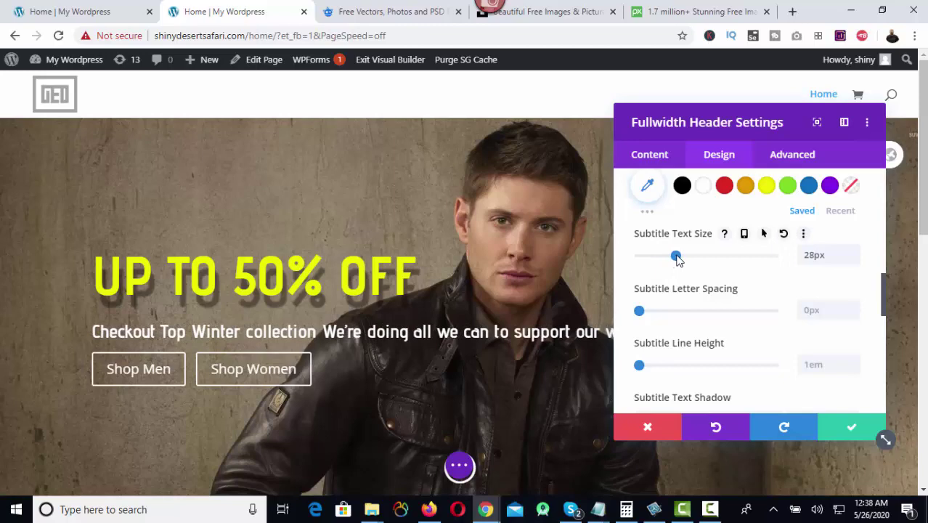
left_click_drag(676, 259, 679, 259)
Step: Compare with the reference page again and set the subtitle's letter spacing to 4px
left_click(62, 11)
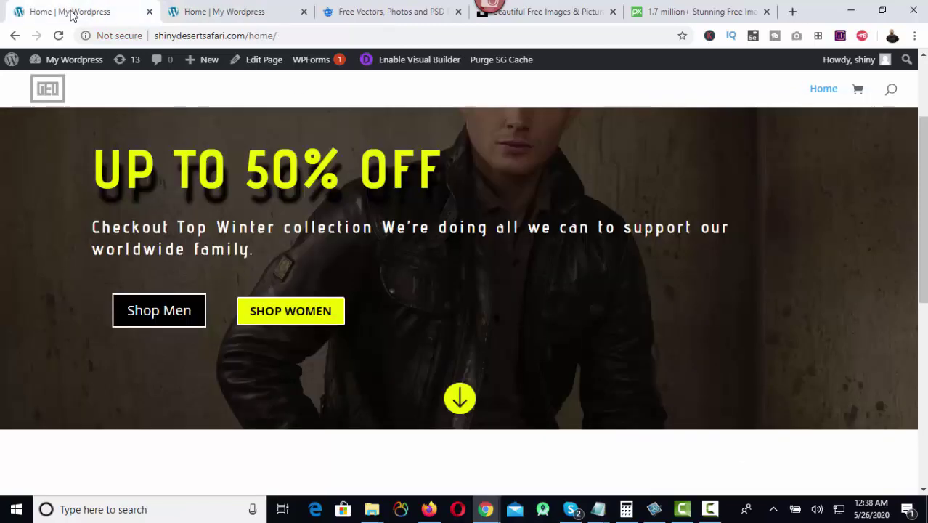
left_click(222, 11)
scroll(749, 317, "down", 6)
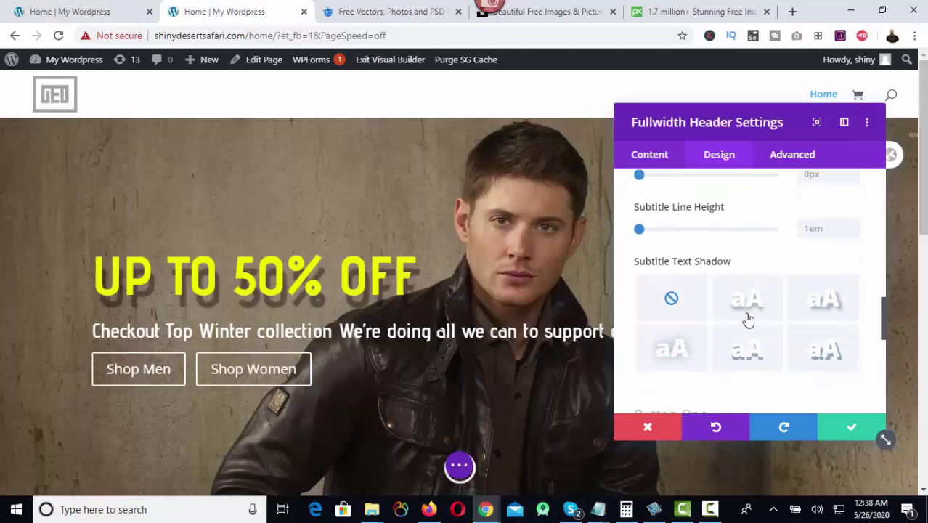
scroll(636, 331, "up", 5)
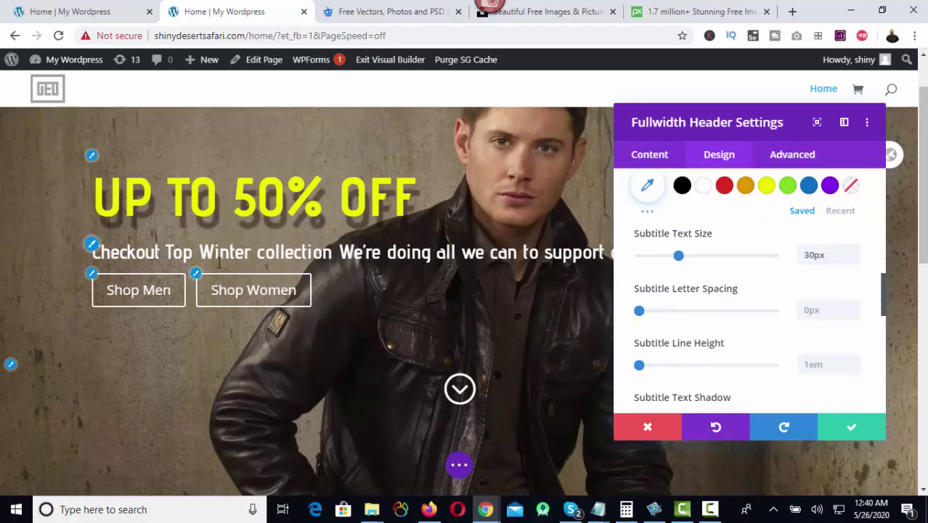
left_click(640, 314)
left_click_drag(641, 314, 645, 312)
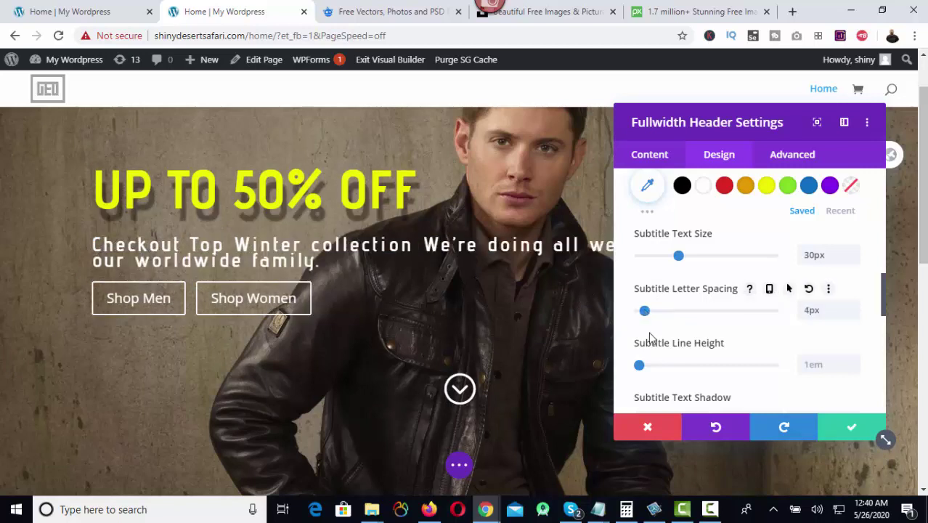
Step: Set the subtitle line height to 1.5em and compare the header with the finished reference page
scroll(651, 338, "down", 1)
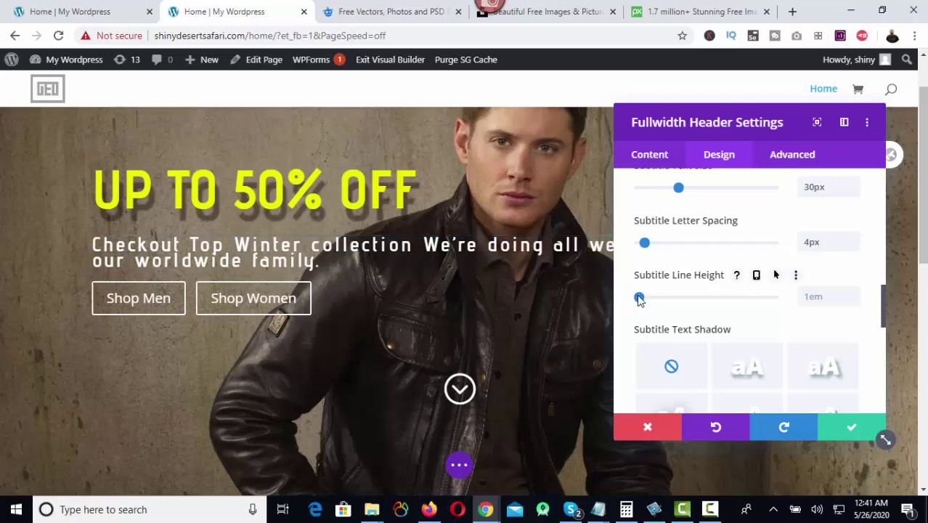
left_click_drag(640, 297, 676, 302)
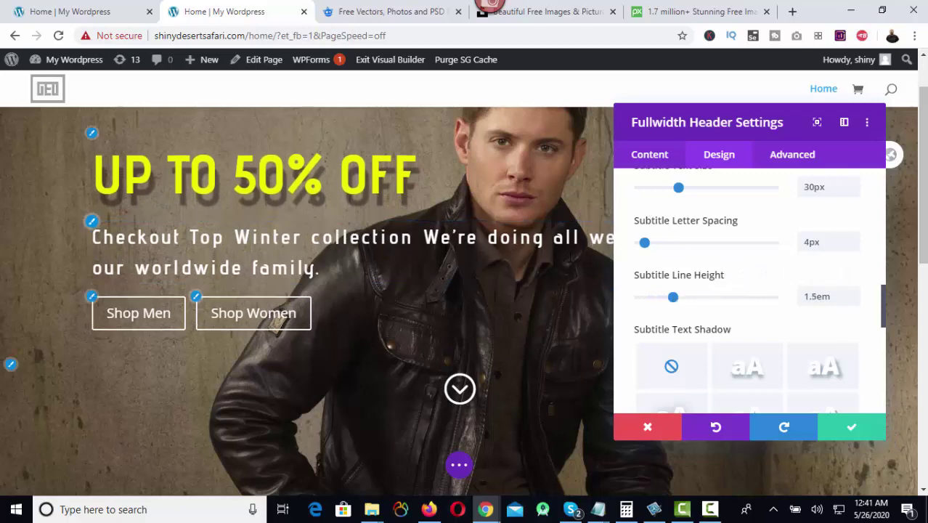
left_click(69, 10)
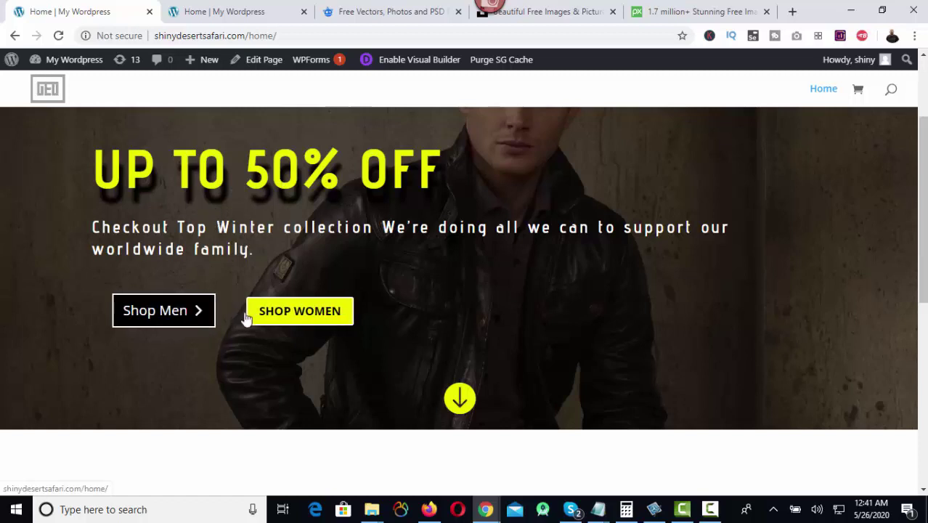
left_click(215, 11)
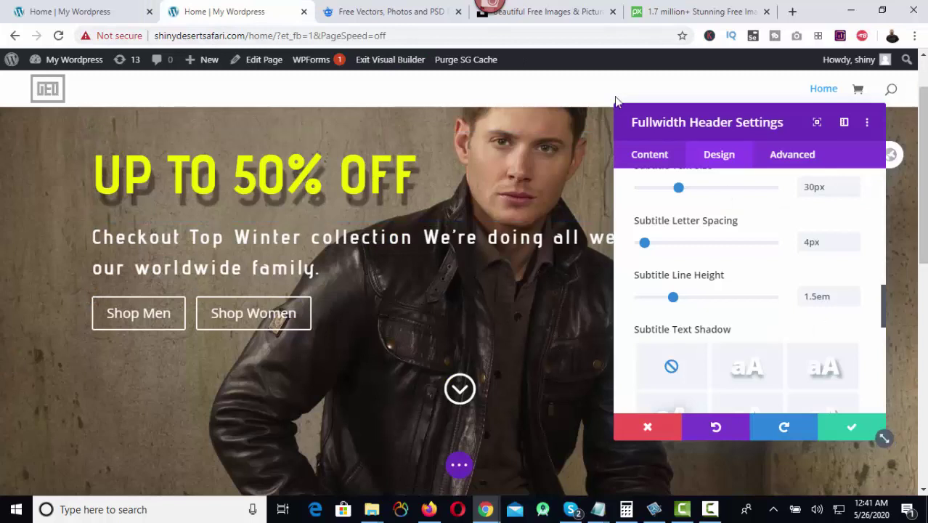
Step: Enable custom styles for Button One, check the reference page's Shop Men button, and set the button text color to white
scroll(738, 272, "down", 3)
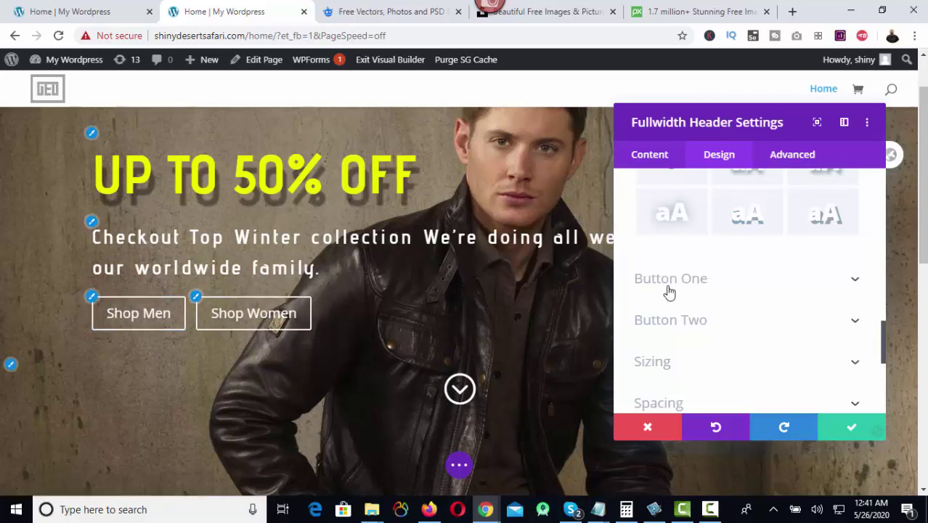
left_click(91, 298)
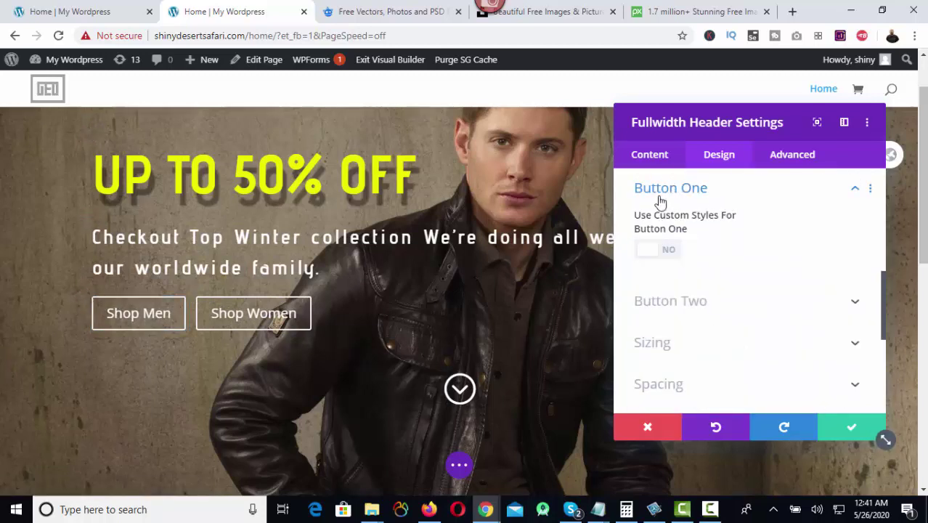
left_click(650, 254)
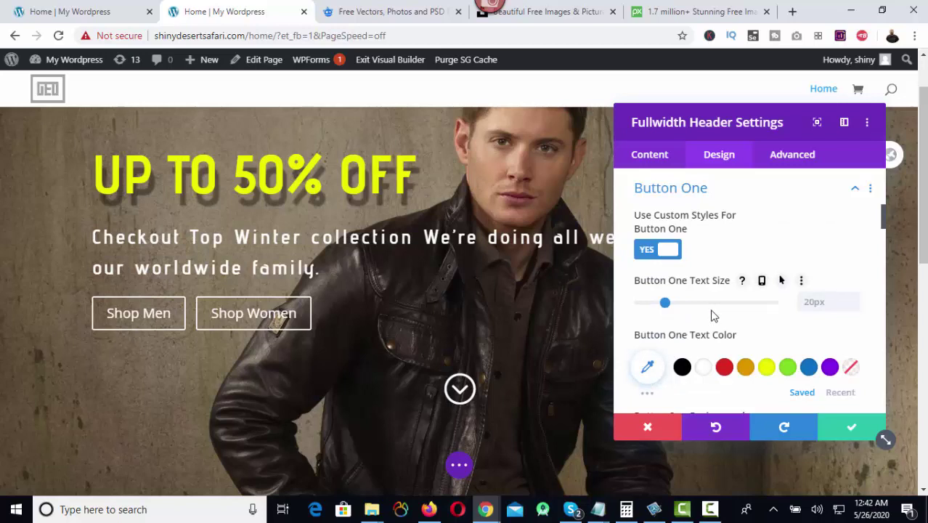
scroll(711, 315, "down", 1)
left_click(69, 11)
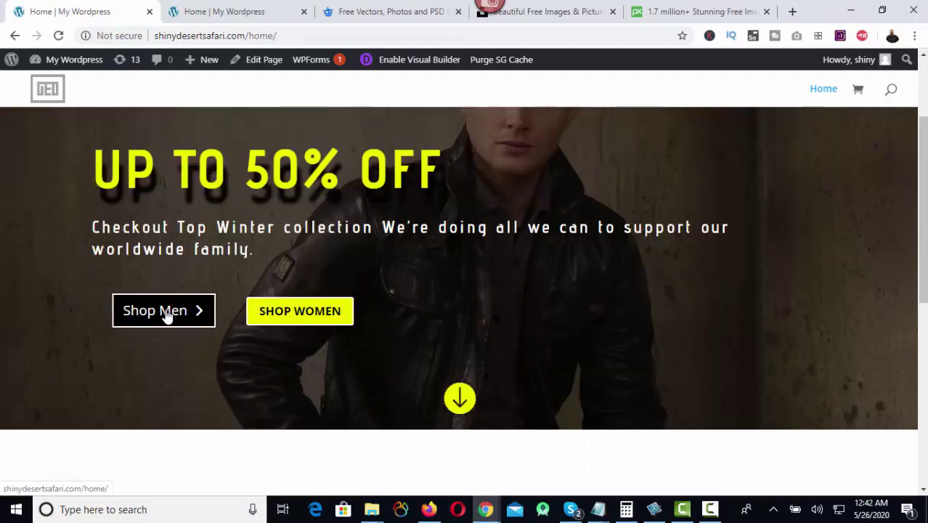
left_click(226, 13)
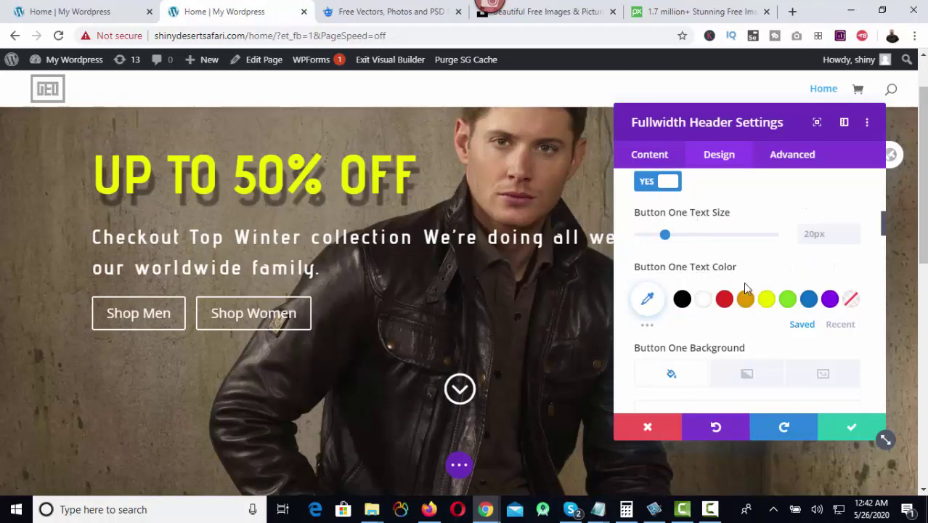
left_click(705, 301)
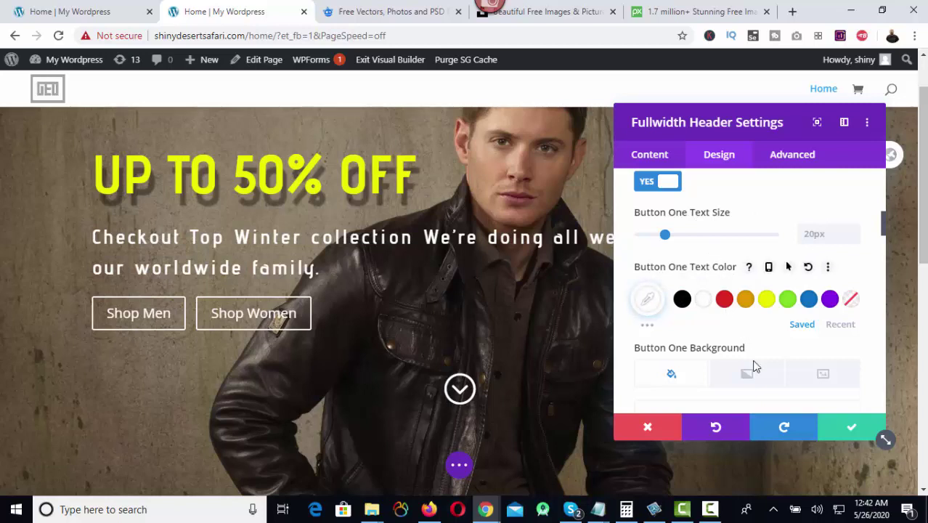
Step: Set the Button One background color to black
scroll(692, 338, "down", 2)
scroll(697, 300, "down", 2)
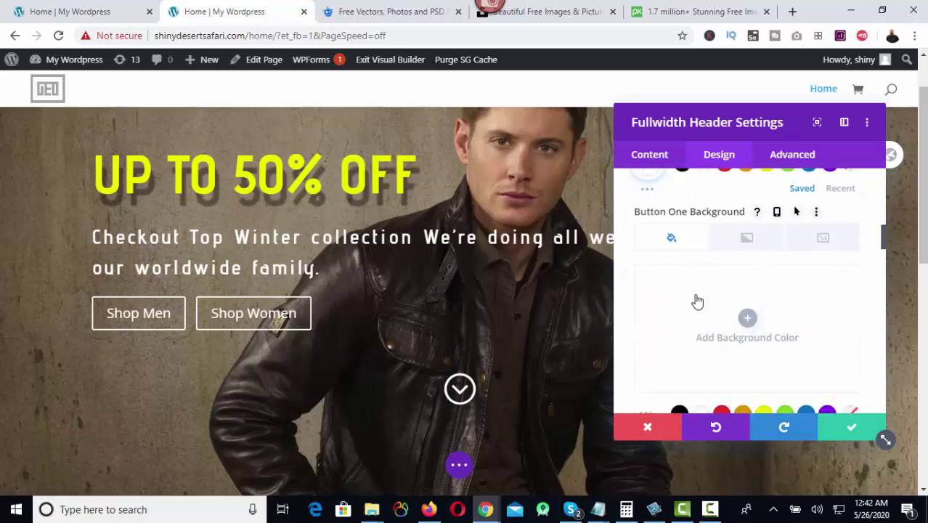
scroll(698, 300, "down", 2)
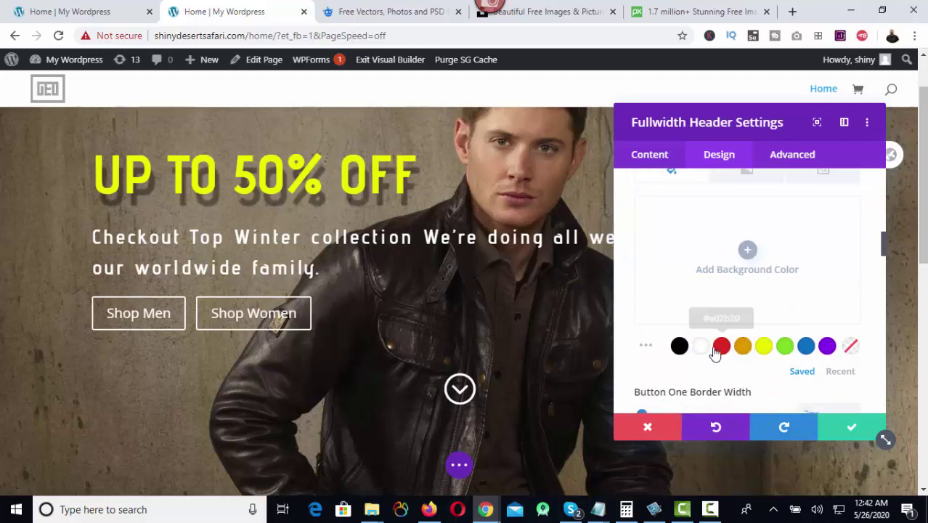
left_click(679, 347)
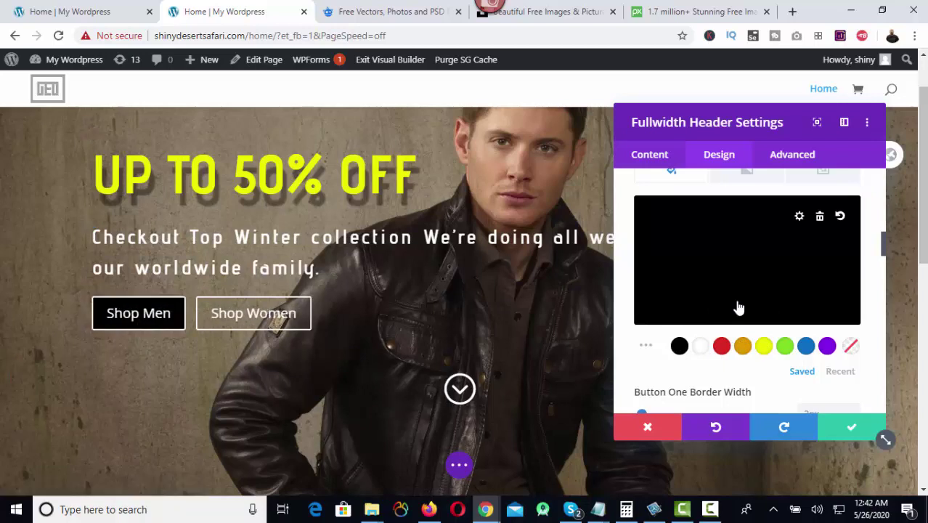
Step: Look through the remaining Button One options and enable custom styles for Button Two
scroll(726, 305, "down", 8)
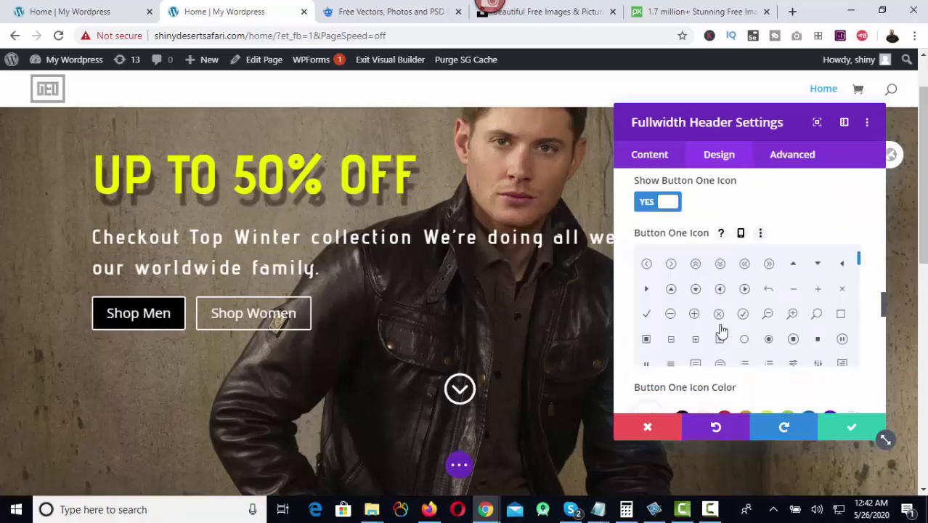
scroll(722, 330, "down", 8)
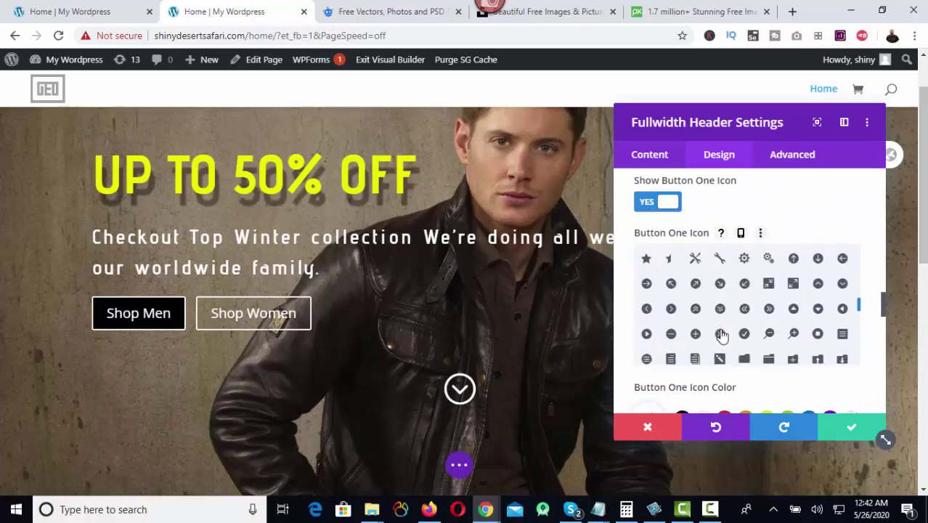
scroll(719, 341, "down", 10)
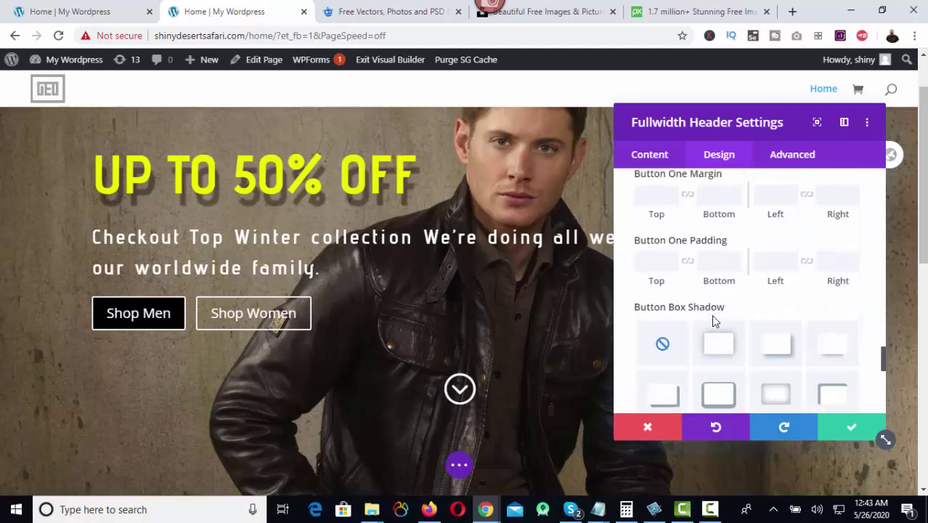
scroll(713, 321, "down", 2)
scroll(711, 278, "up", 1)
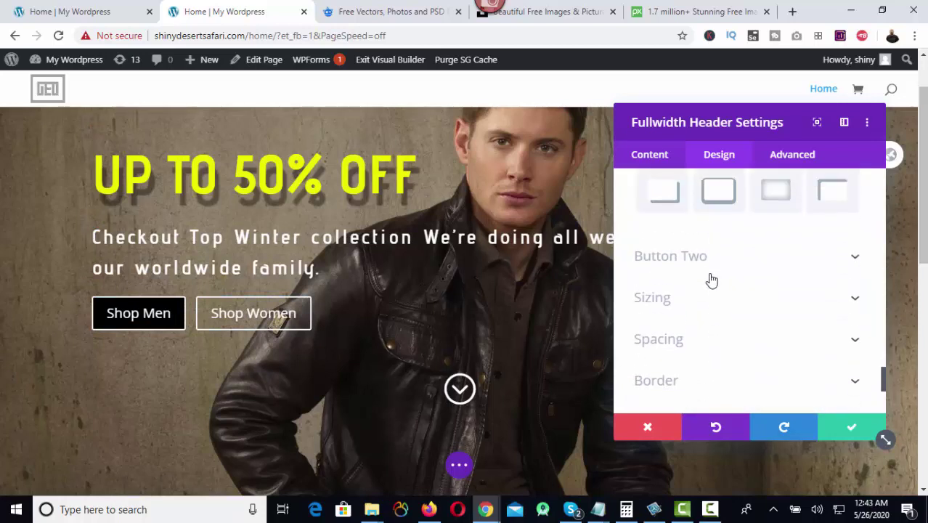
left_click(722, 277)
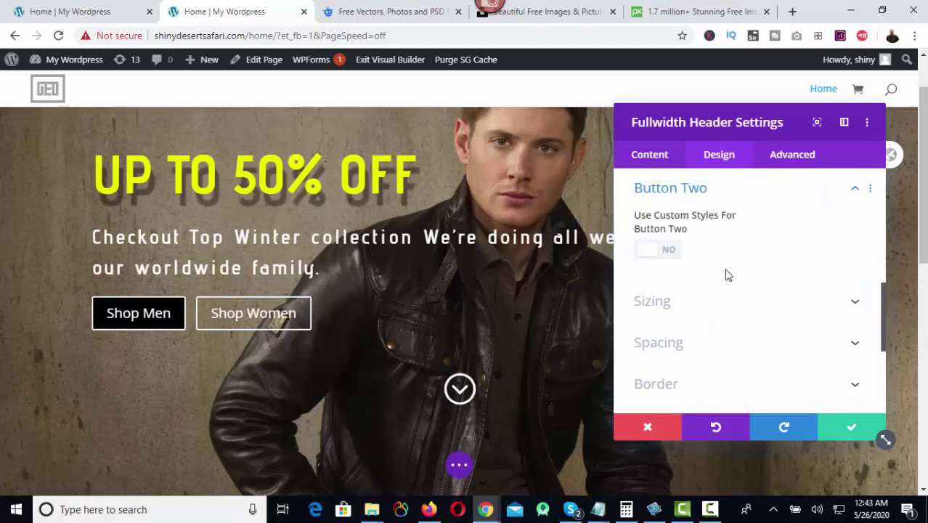
left_click(649, 255)
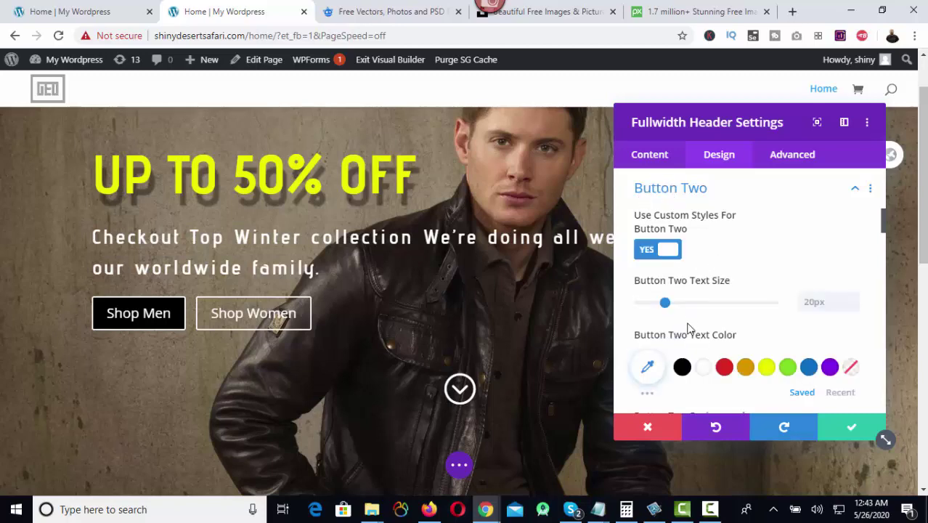
Step: Match Button Two to the reference page with black #000000 text and a yellow #edf000 background
scroll(690, 327, "down", 2)
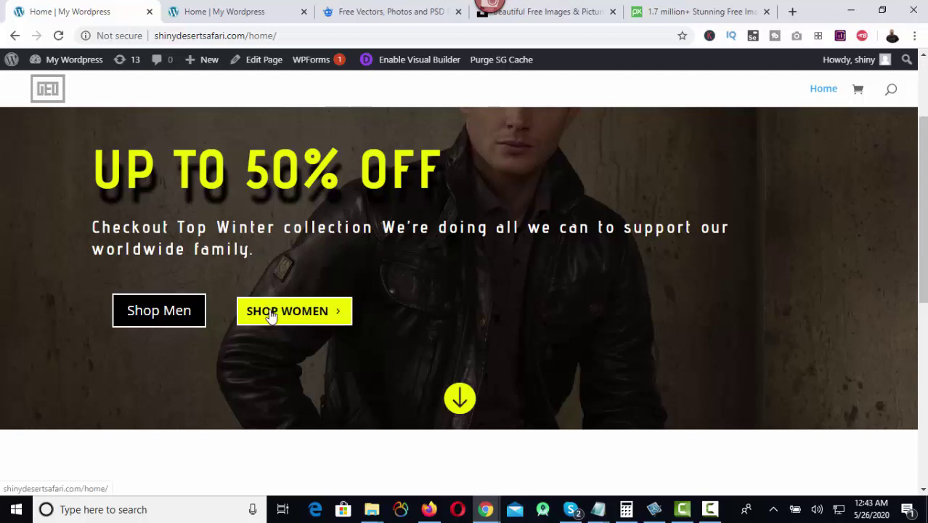
left_click(225, 11)
scroll(723, 305, "down", 1)
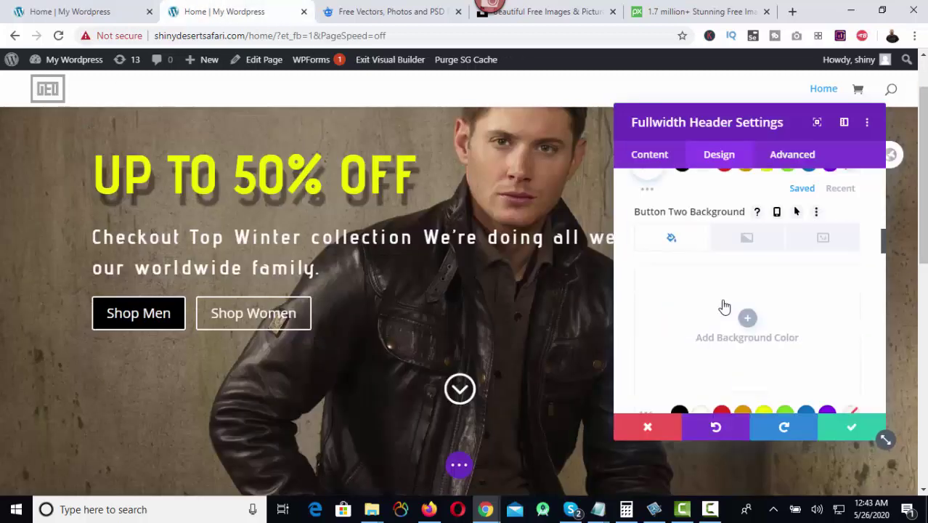
scroll(724, 305, "up", 1)
left_click(682, 230)
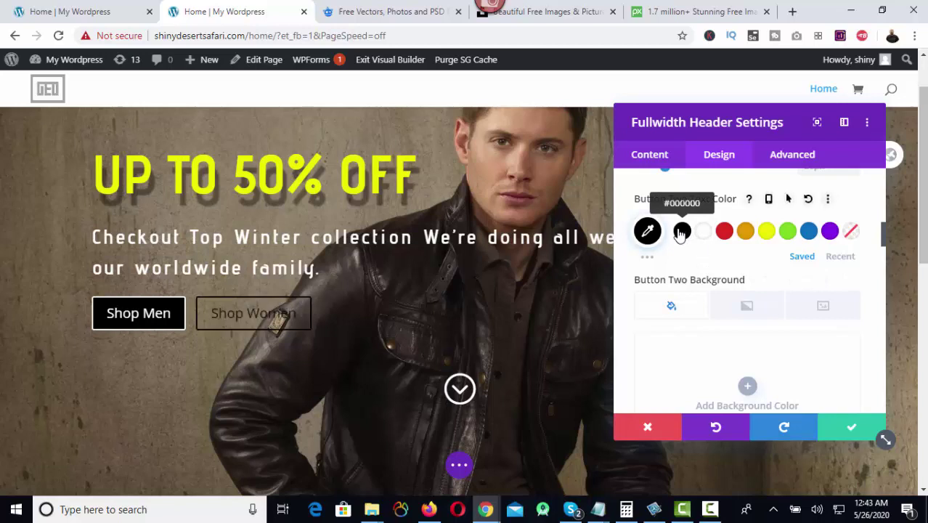
scroll(773, 326, "down", 2)
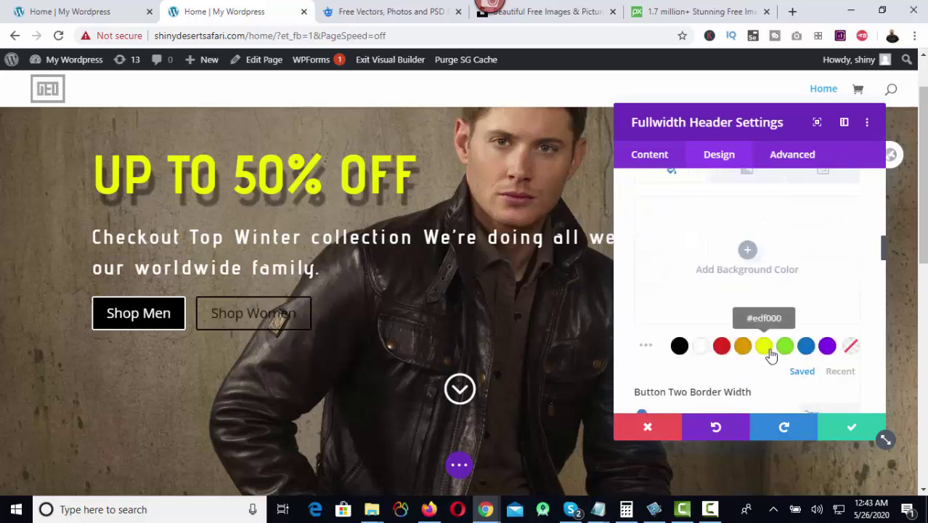
left_click(764, 351)
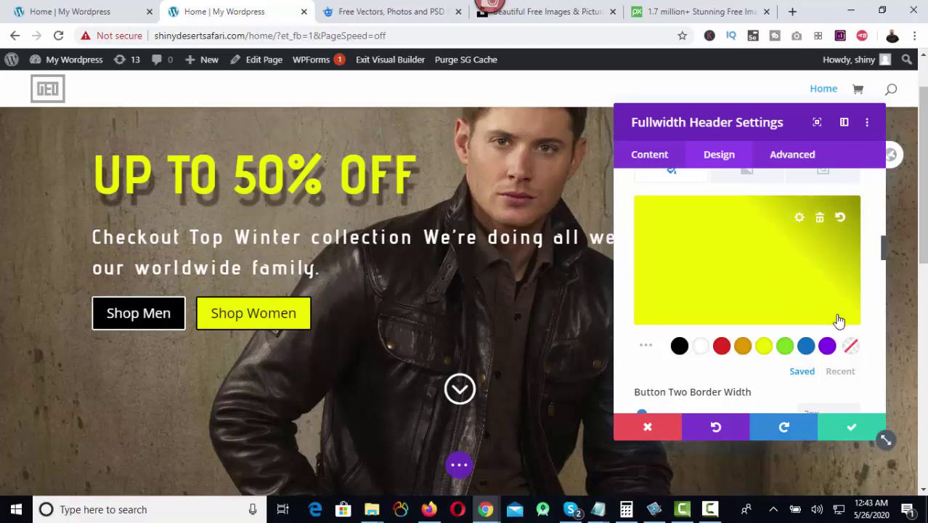
Step: Set the scroll down icon color to yellow #edf000
scroll(798, 319, "down", 5)
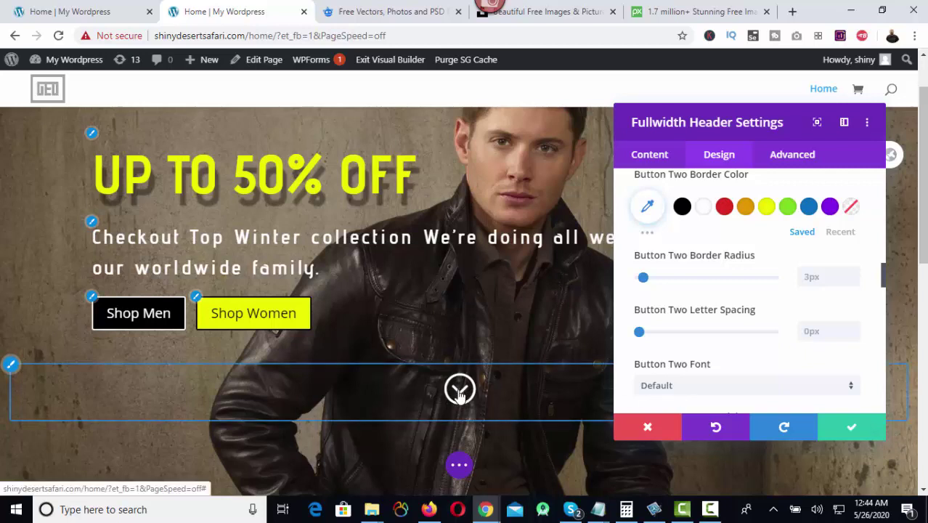
scroll(719, 263, "up", 10)
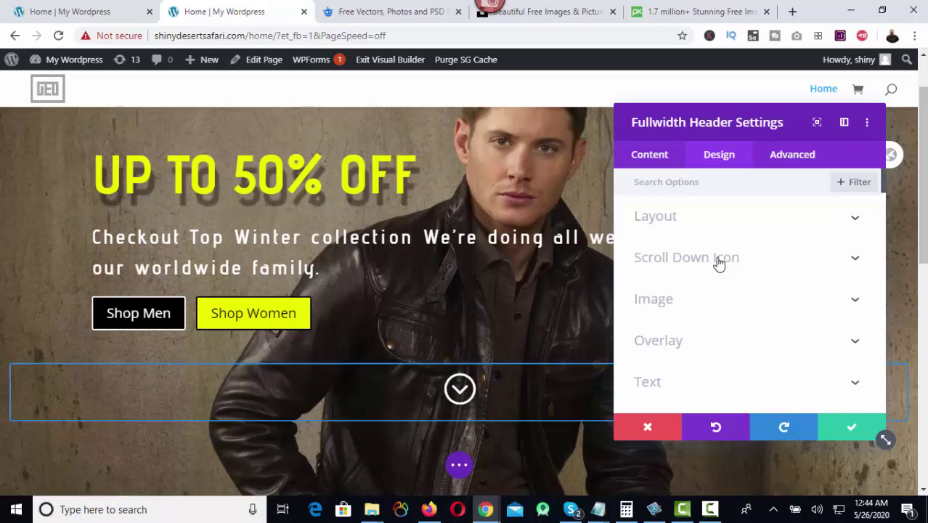
left_click(719, 264)
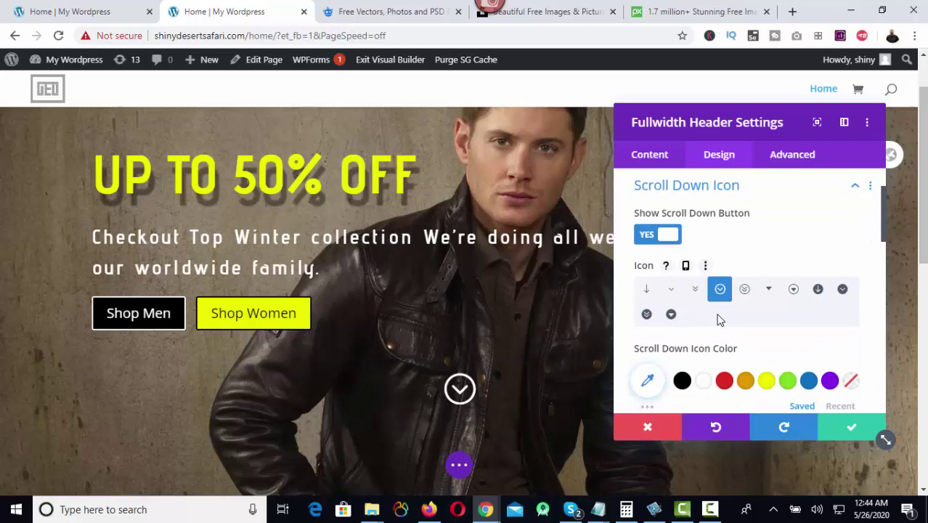
scroll(719, 320, "down", 1)
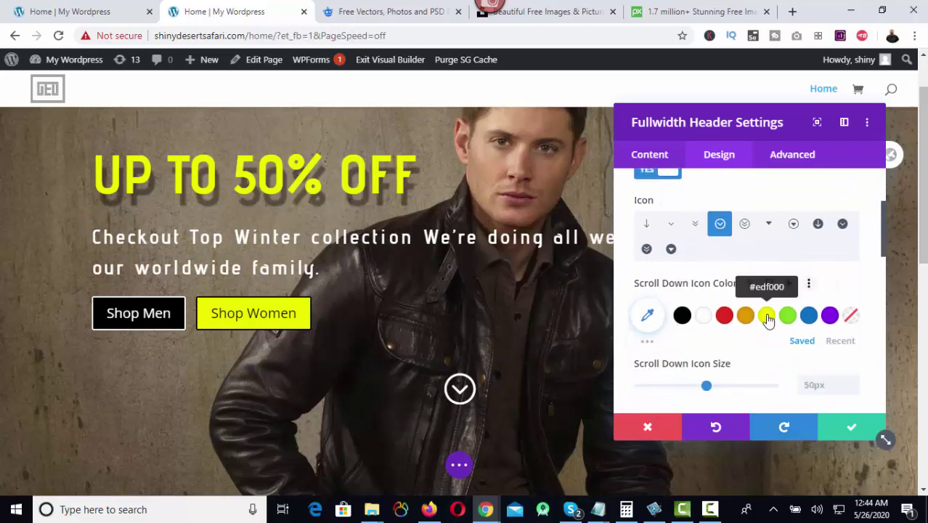
left_click(767, 317)
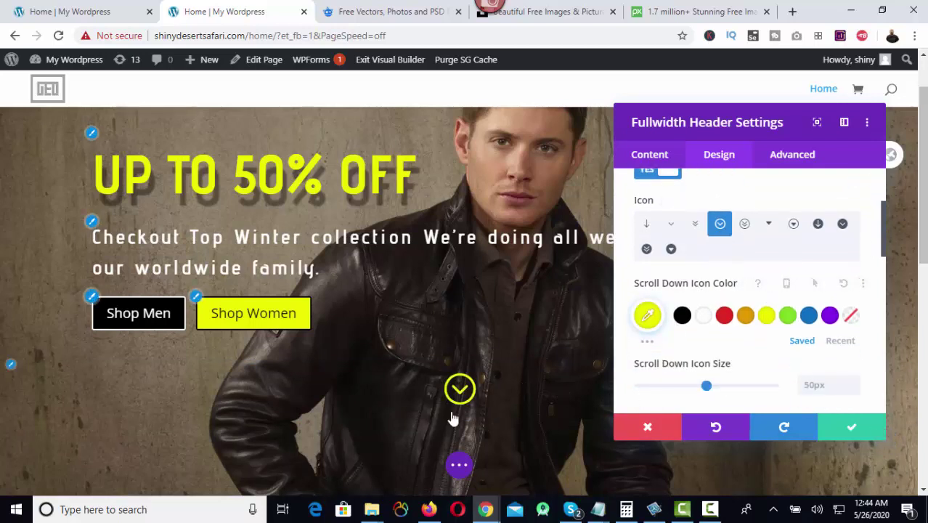
Step: Check the scroll down icon's hover effect on the reference page and set its hover color to black #000000
key("ctrl+shift+Tab")
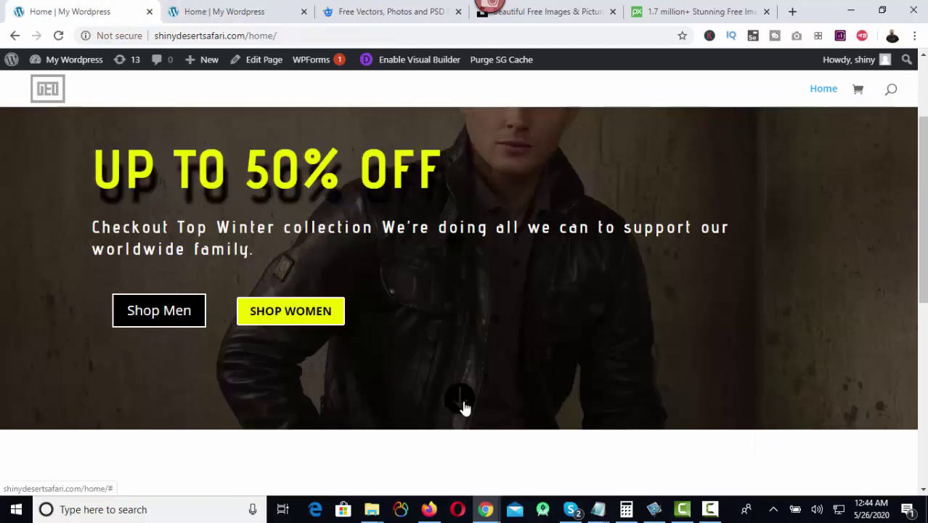
key("ctrl+Tab")
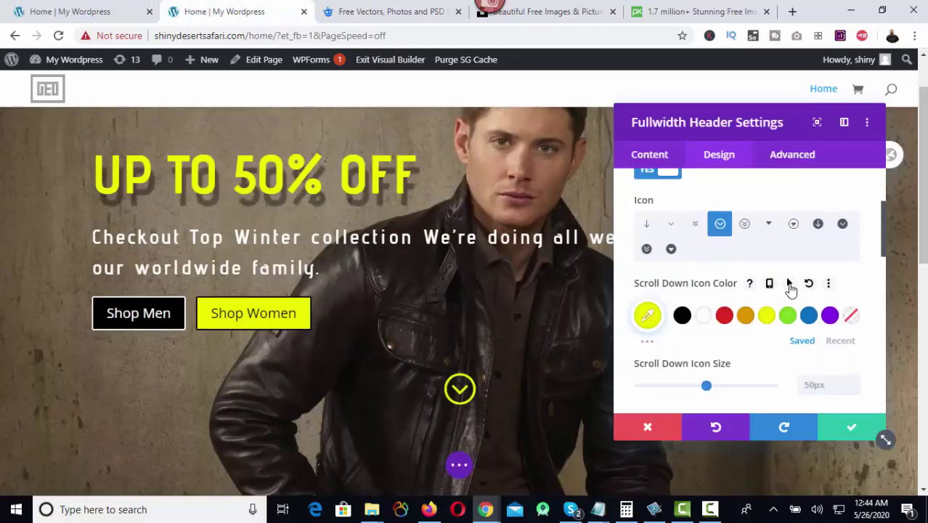
left_click(790, 284)
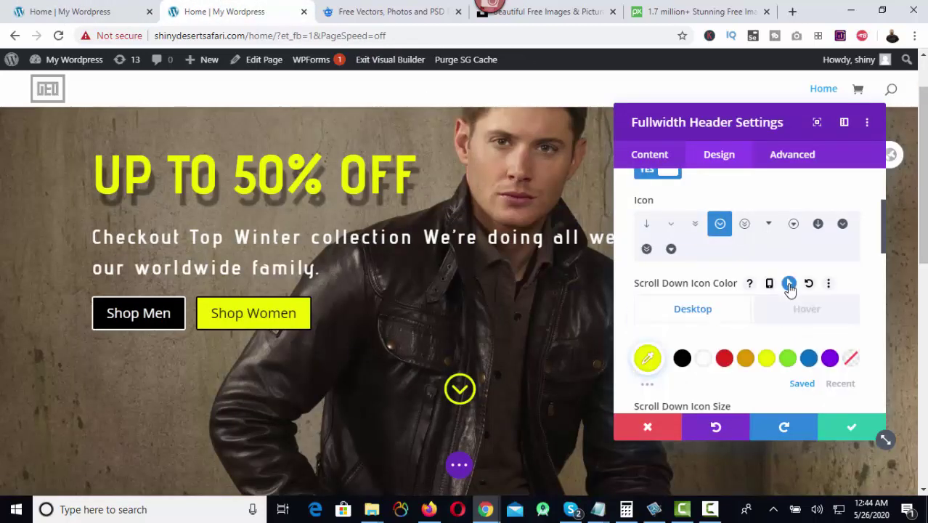
left_click(802, 309)
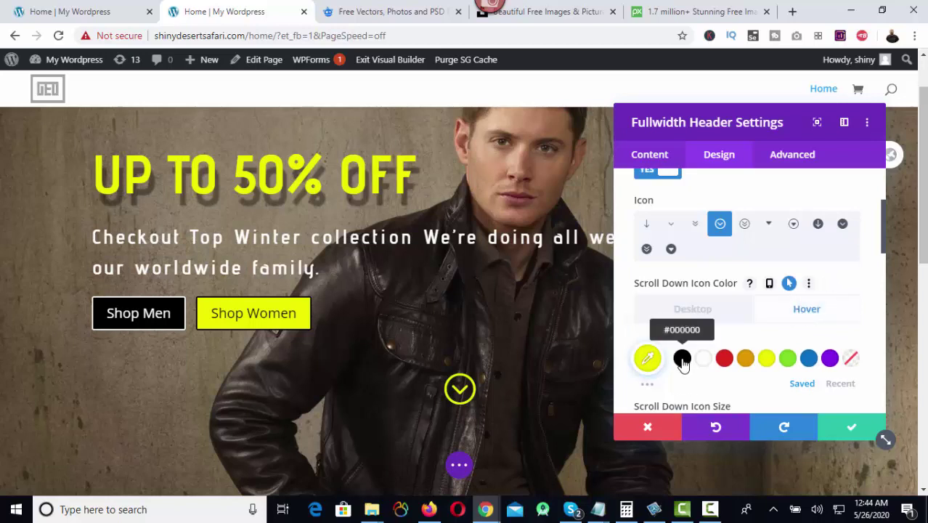
left_click(682, 357)
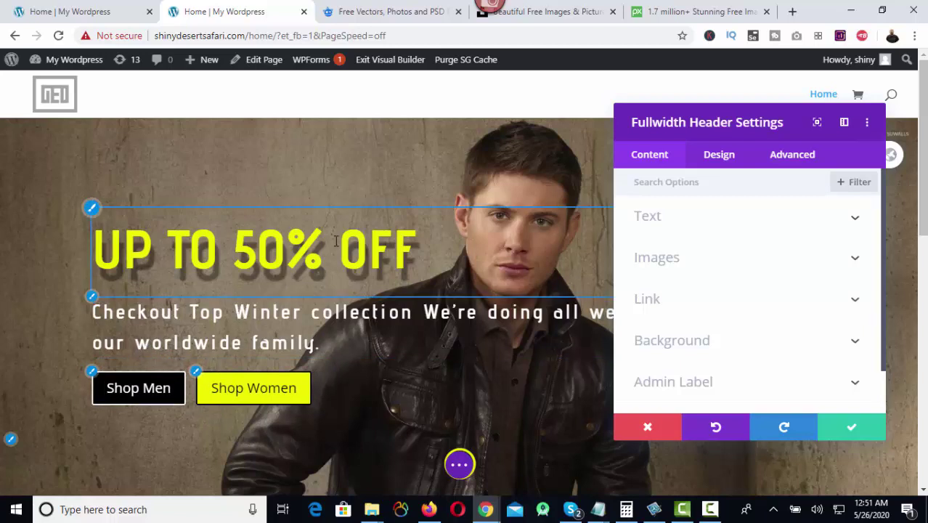
Step: Set the fullwidth header's top padding to 80px in its spacing design settings
left_click(721, 156)
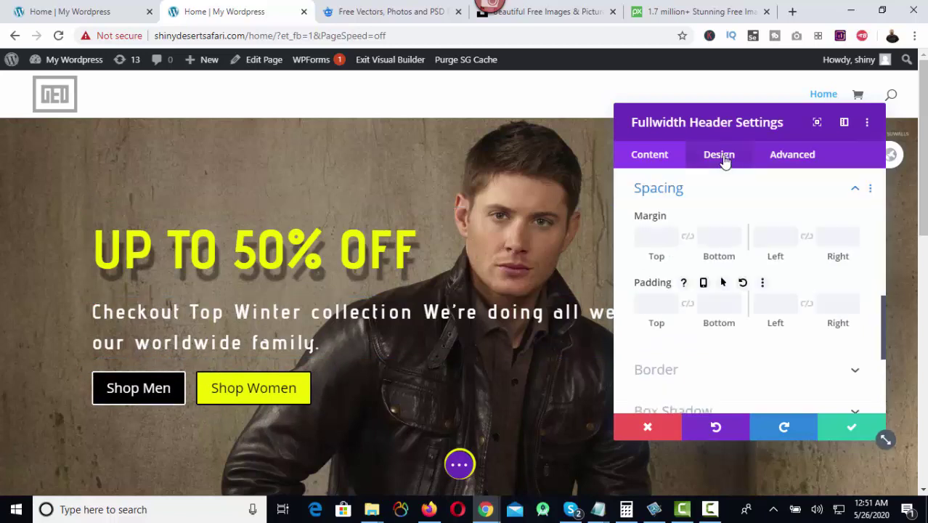
scroll(698, 254, "down", 2)
scroll(697, 254, "down", 5)
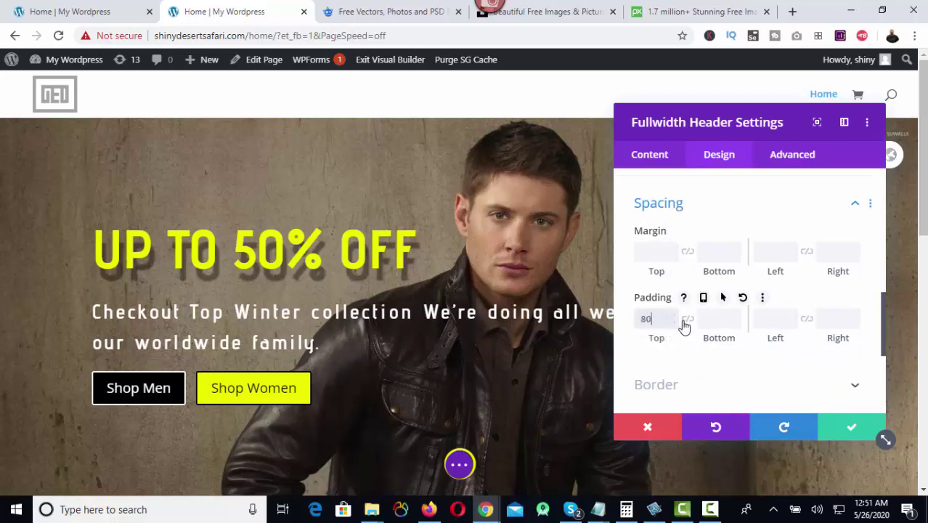
left_click(619, 285)
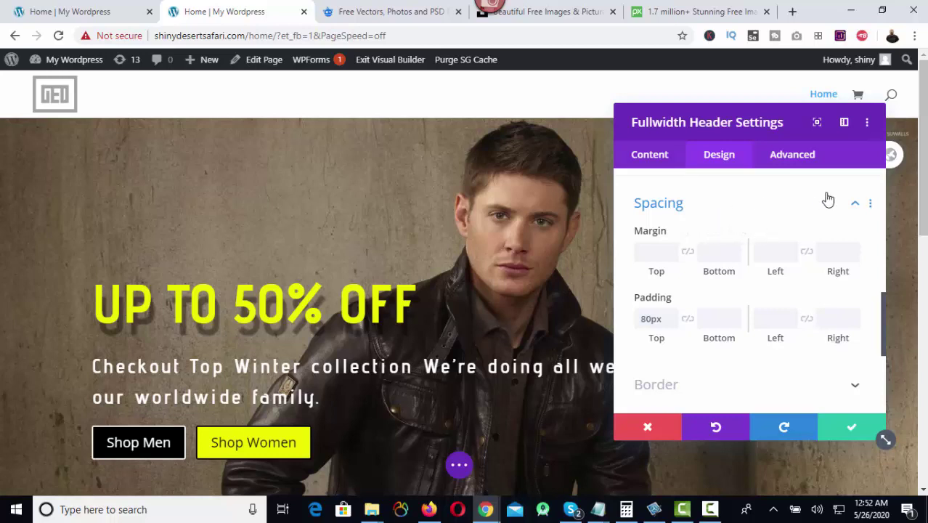
left_click(855, 204)
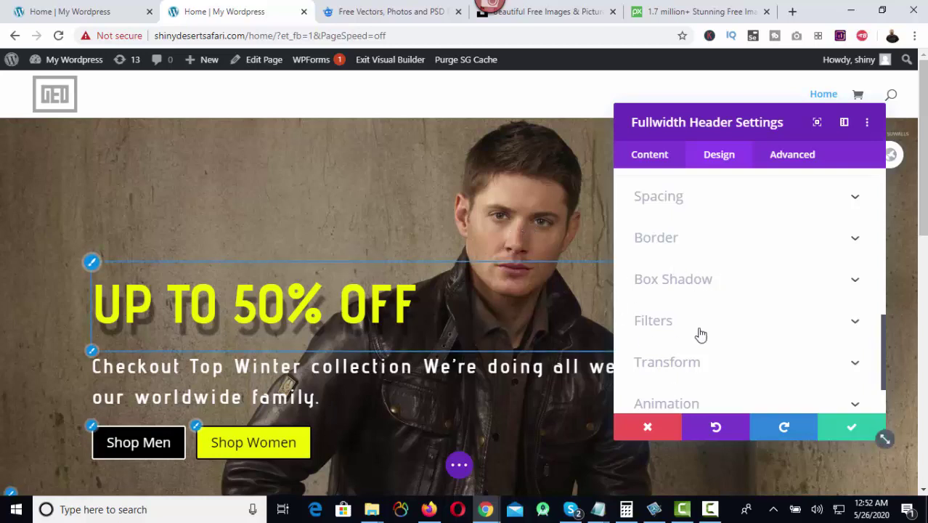
Step: Apply a semi-transparent black background overlay of rgba(0,0,0,0.55) to the fullwidth header and save the module settings
scroll(771, 266, "up", 3)
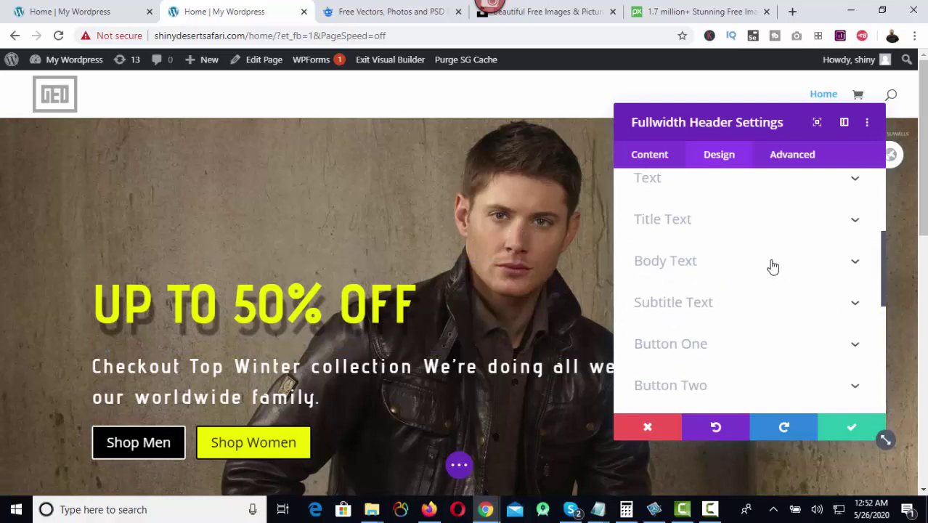
scroll(771, 266, "up", 3)
left_click(729, 273)
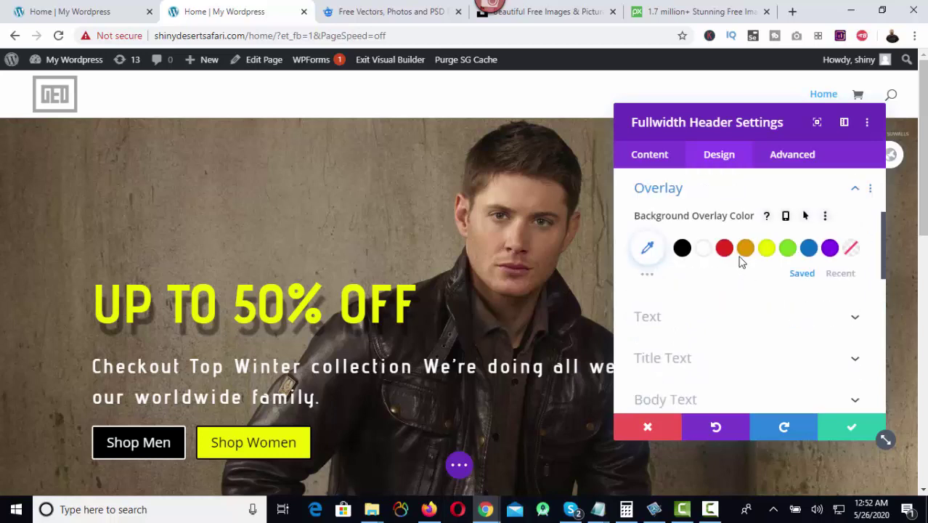
left_click(682, 249)
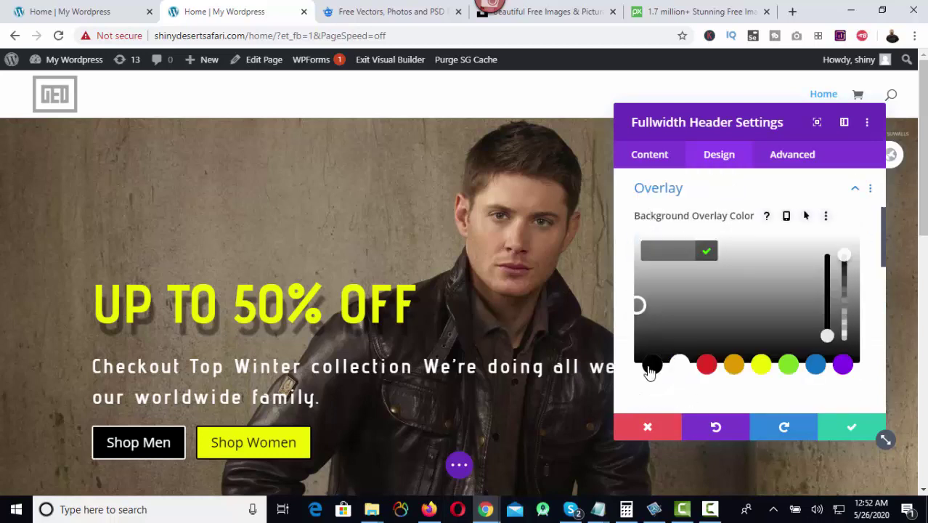
left_click(651, 366)
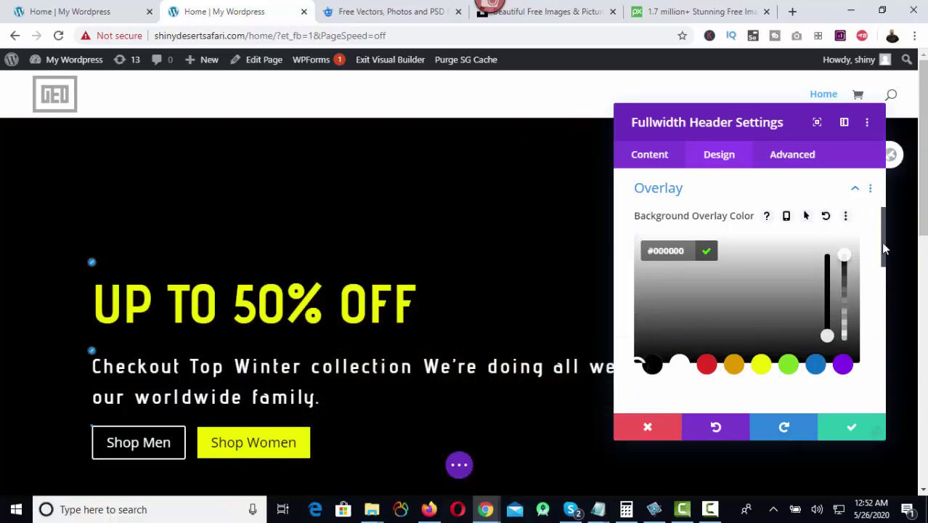
left_click_drag(847, 256, 847, 302)
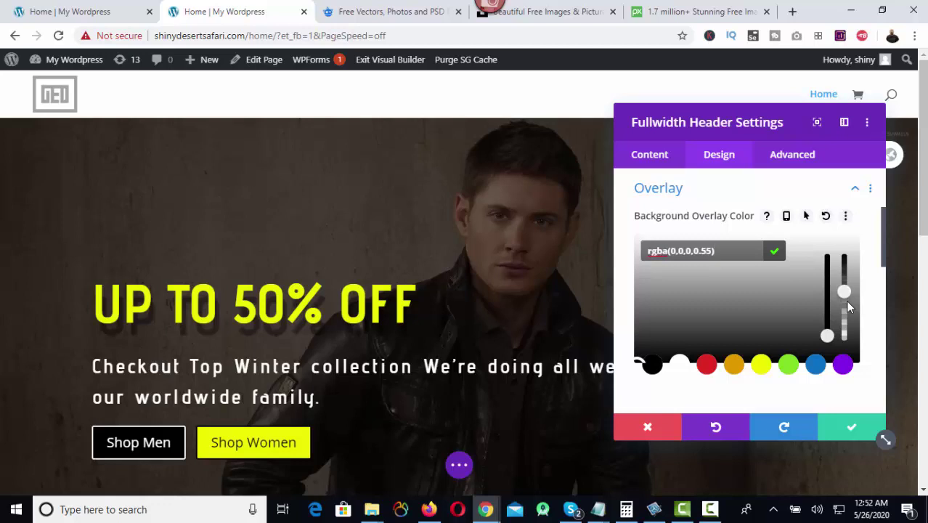
left_click(854, 431)
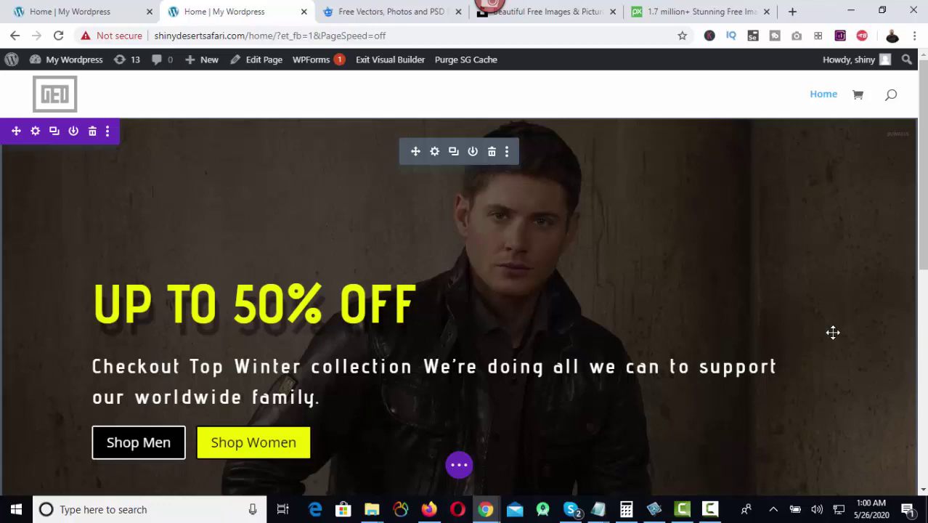
Step: Save the page and exit the Visual Builder to the live home page
left_click(459, 465)
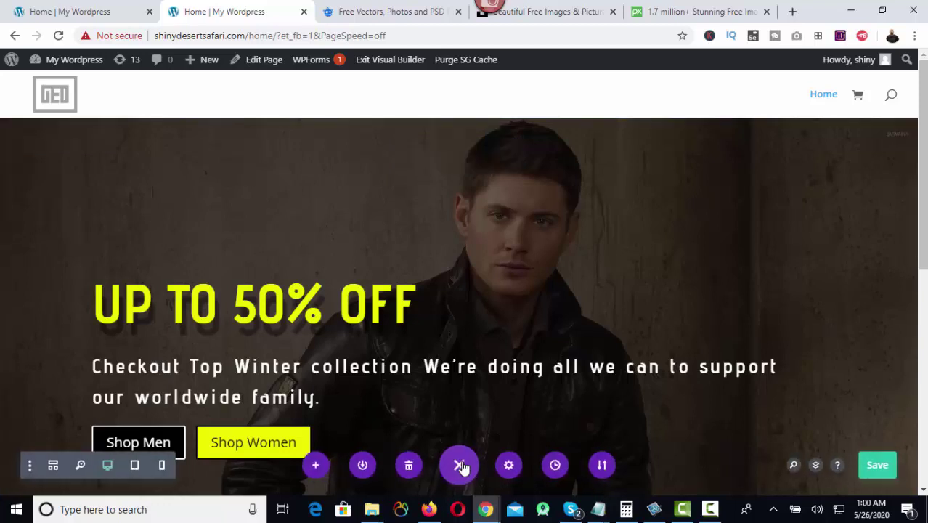
left_click(883, 468)
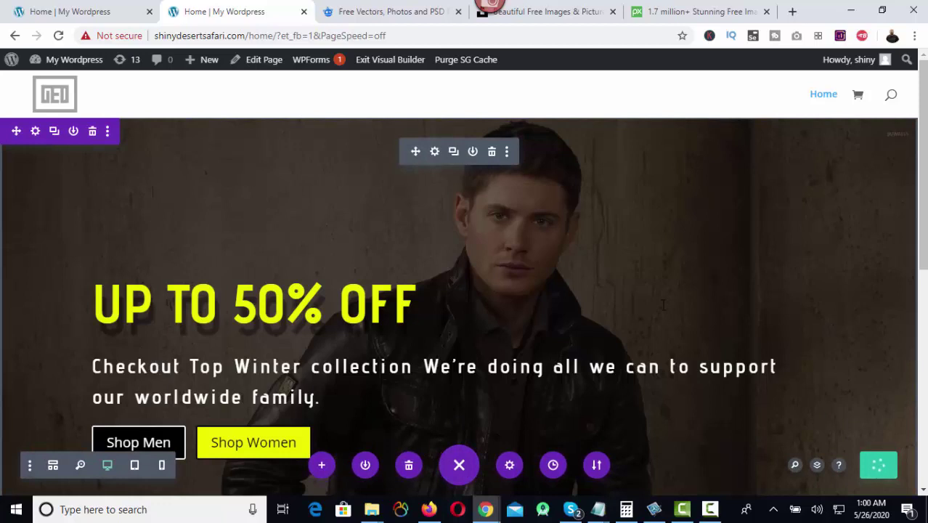
left_click(379, 61)
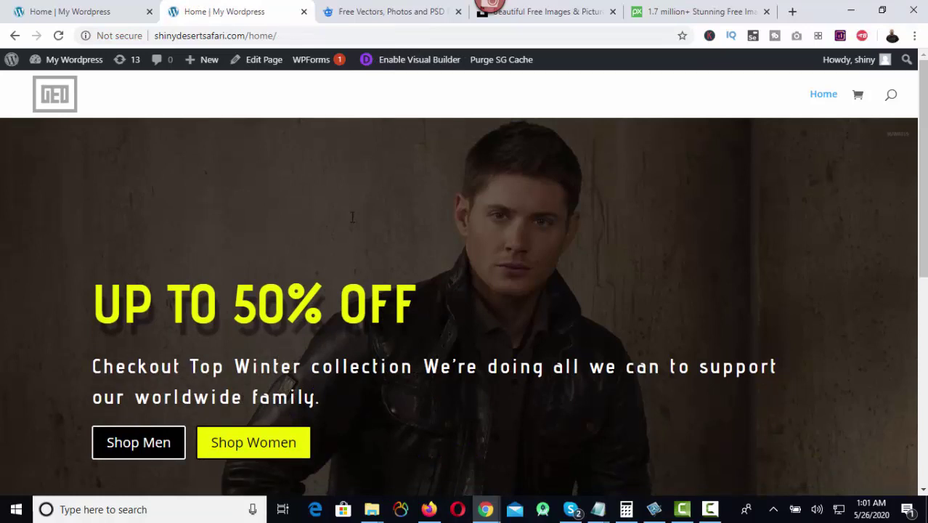
Step: Review the published hero header, checking the title, subtitle, both shop buttons' hover effects and the scroll down icon
scroll(353, 225, "down", 2)
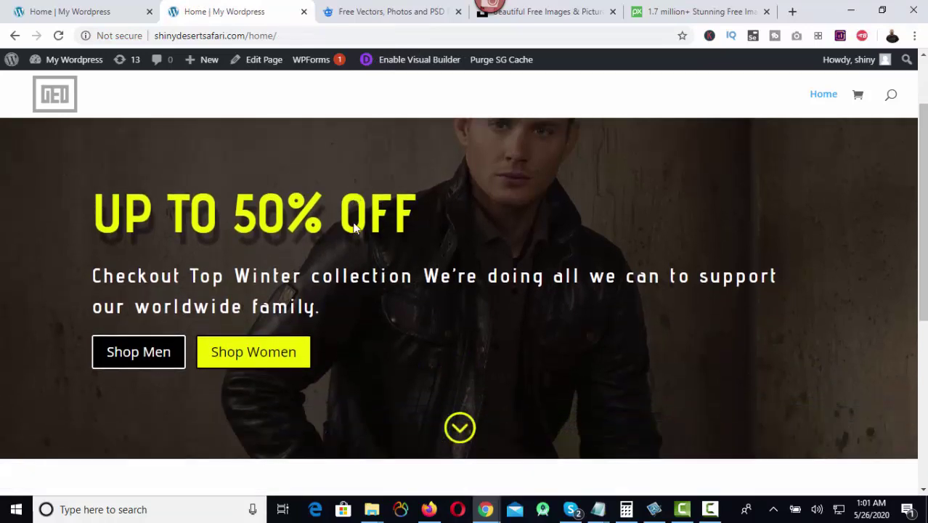
scroll(439, 312, "up", 2)
triple_click(434, 290)
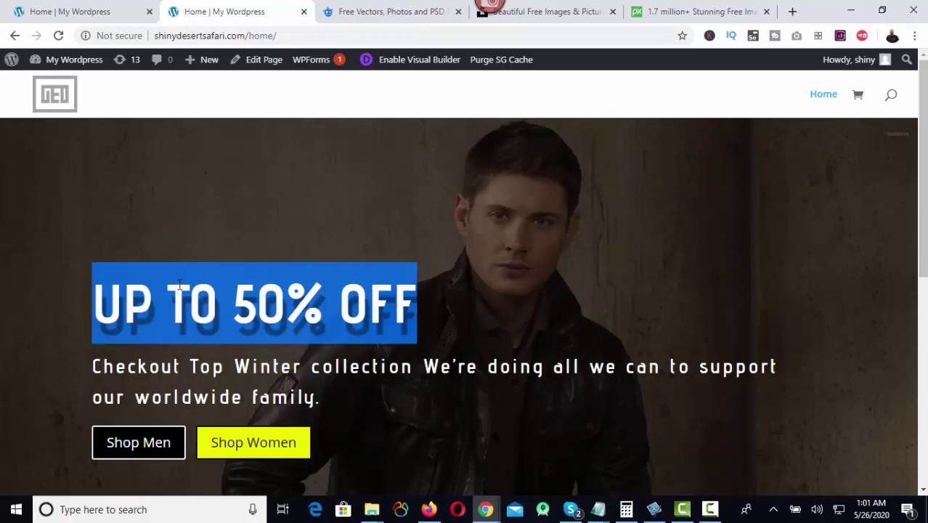
left_click_drag(91, 367, 321, 398)
scroll(148, 374, "down", 1)
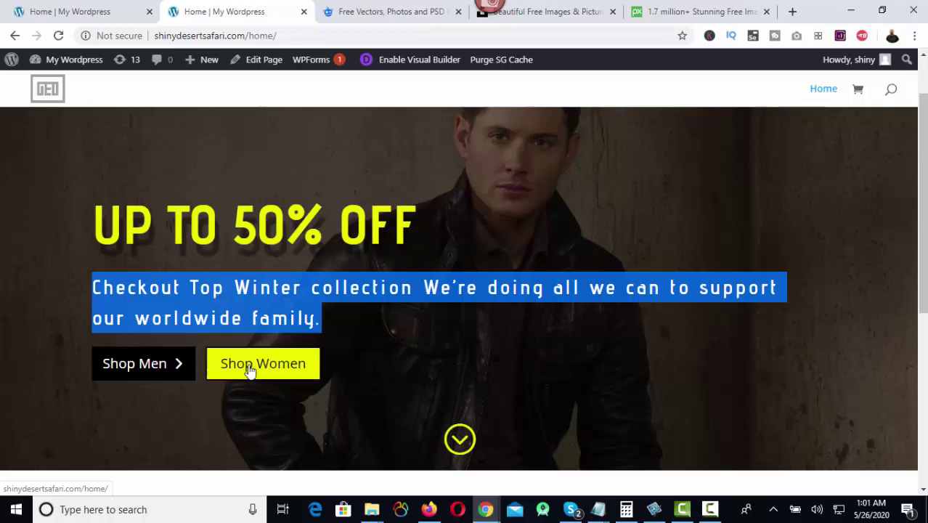
scroll(403, 385, "up", 1)
scroll(318, 366, "down", 1)
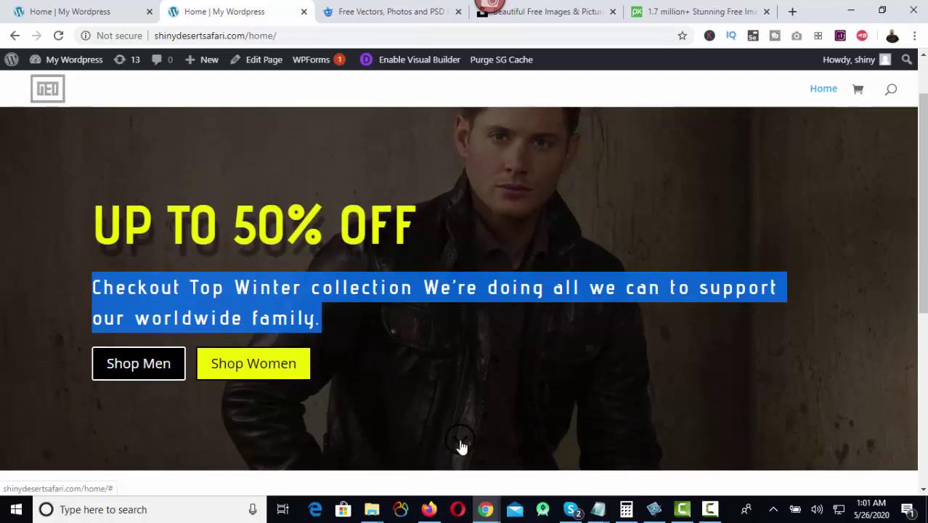
left_click(460, 444)
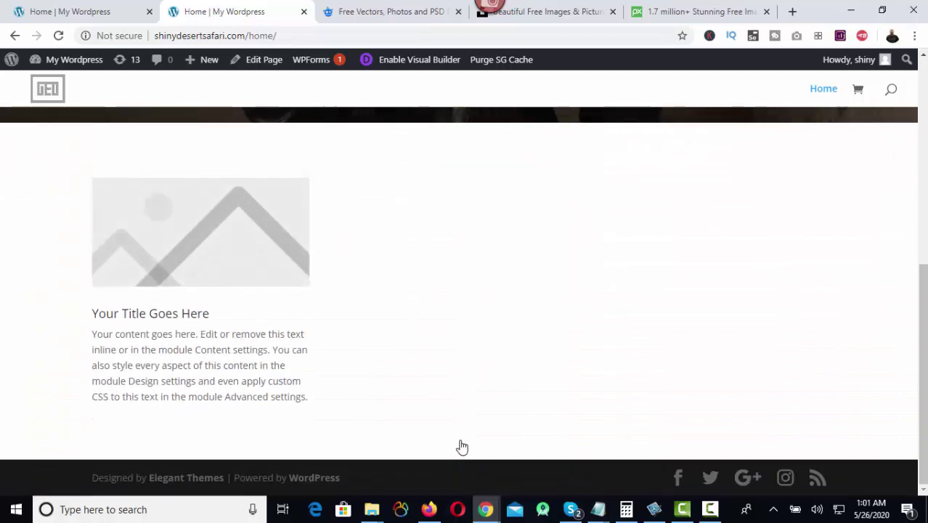
scroll(462, 446, "up", 5)
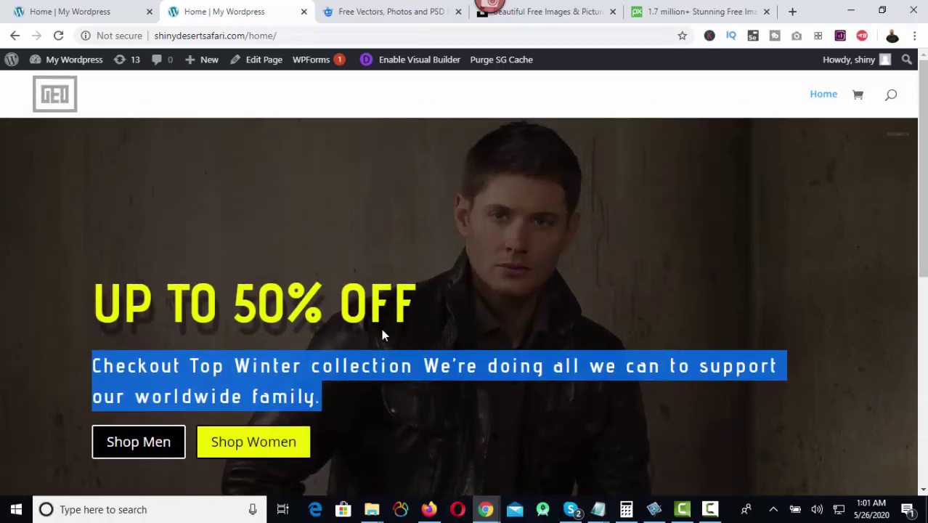
left_click(343, 292)
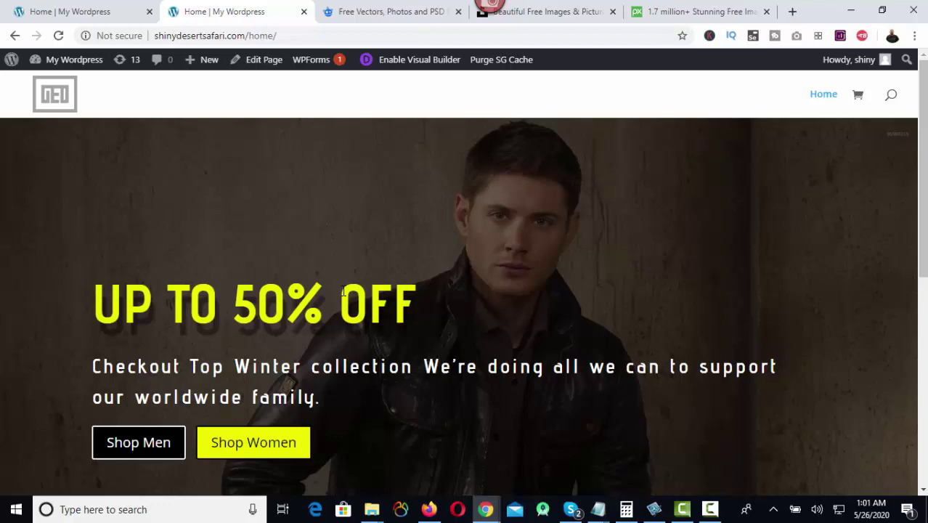